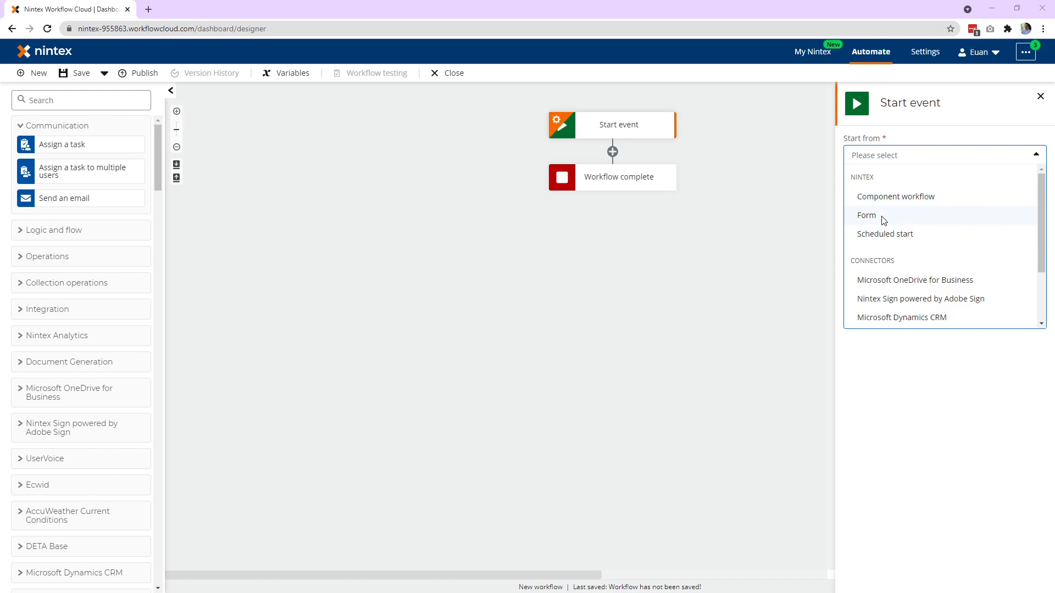
Set the start event to a Nintex form, add a People control to the form, and apply the changes.
click(867, 215)
click(861, 199)
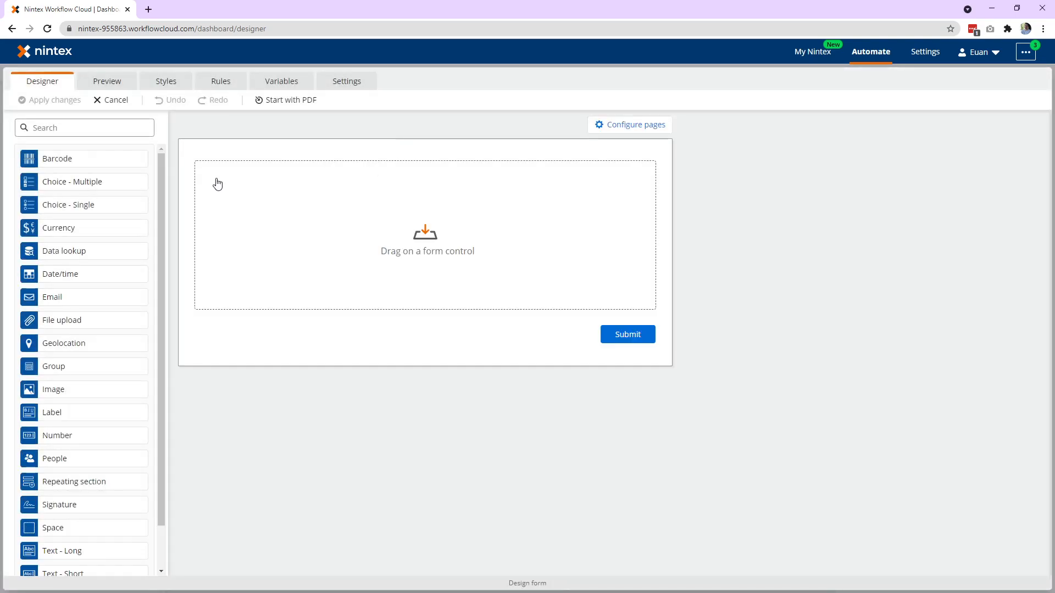
drag(73, 461, 261, 182)
click(478, 174)
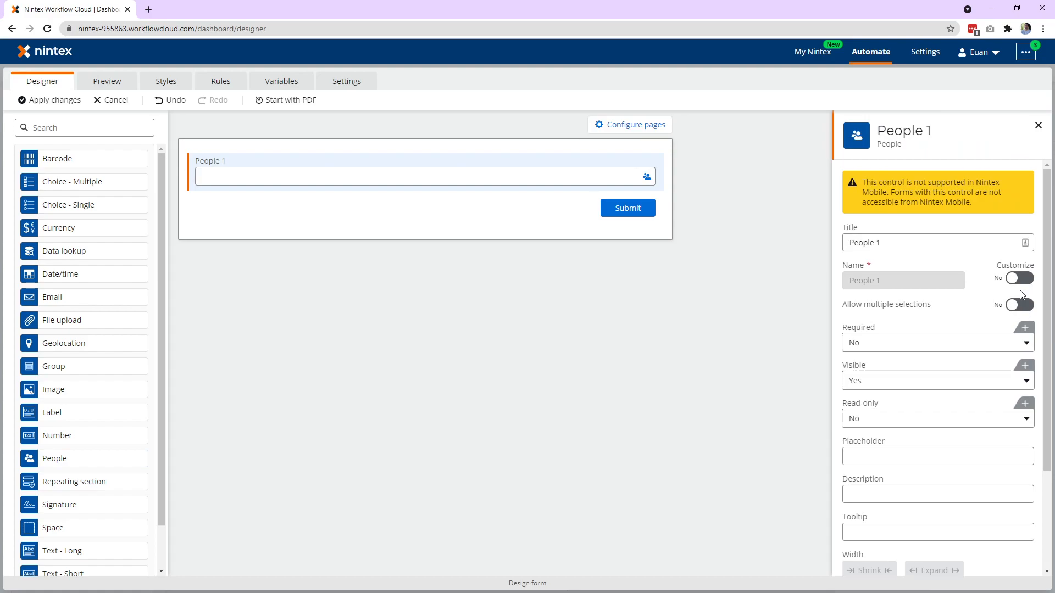
click(57, 105)
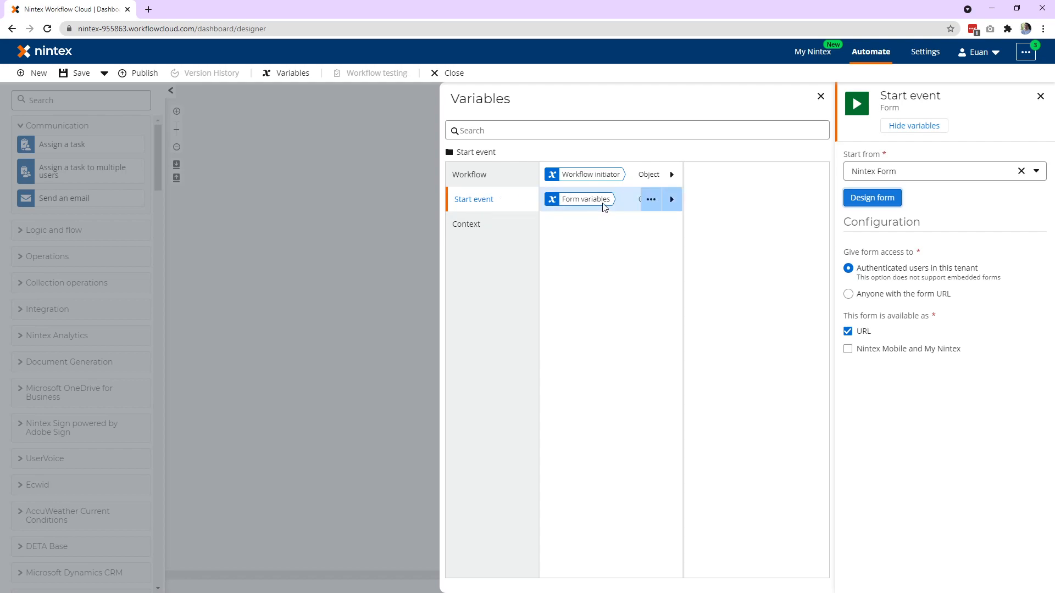
Inspect the start event's form variables, and add a Loop for each action directly below the start event.
click(672, 204)
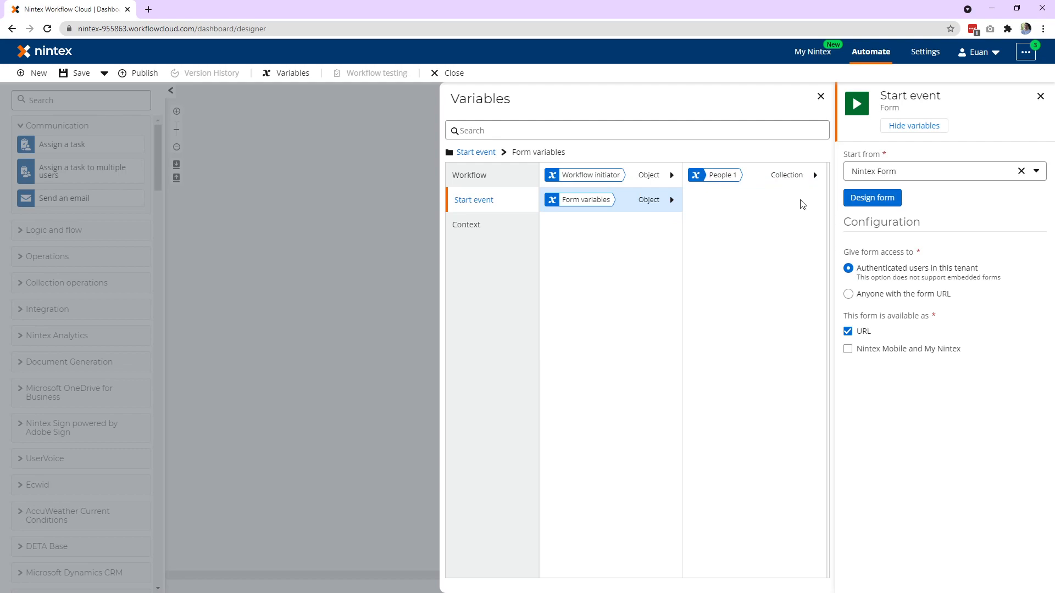
click(330, 286)
click(71, 101)
text(loop)
drag(106, 124, 627, 153)
click(633, 184)
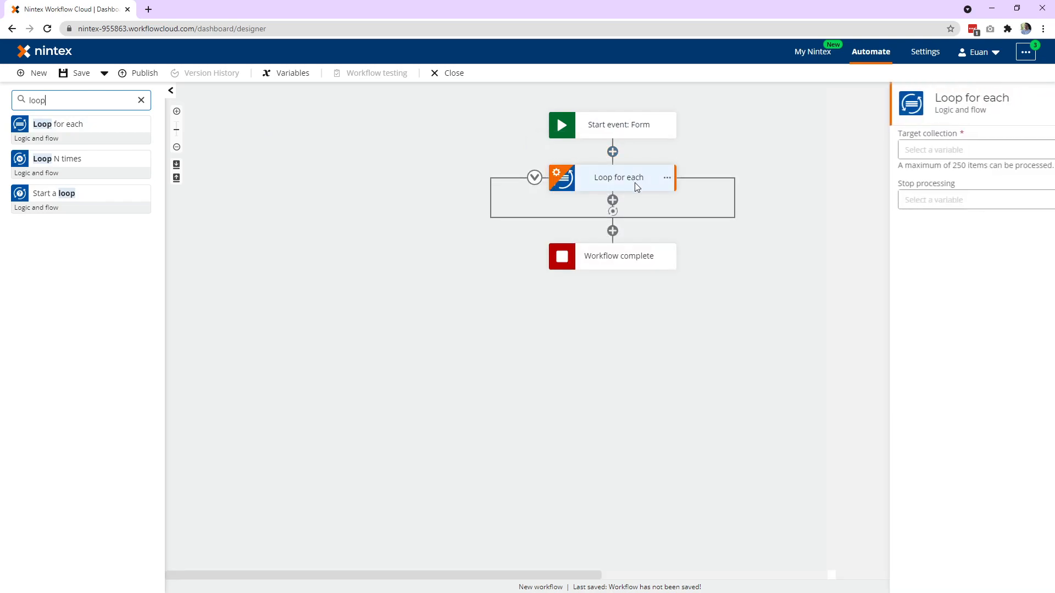
Set the loop's target collection to the People 1 form variable.
click(913, 149)
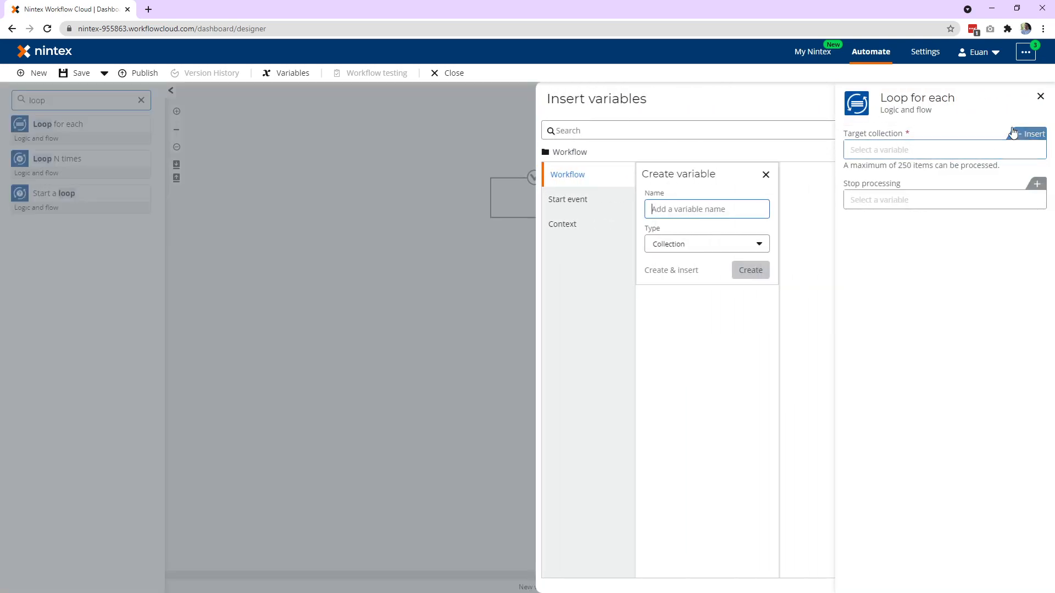
click(487, 207)
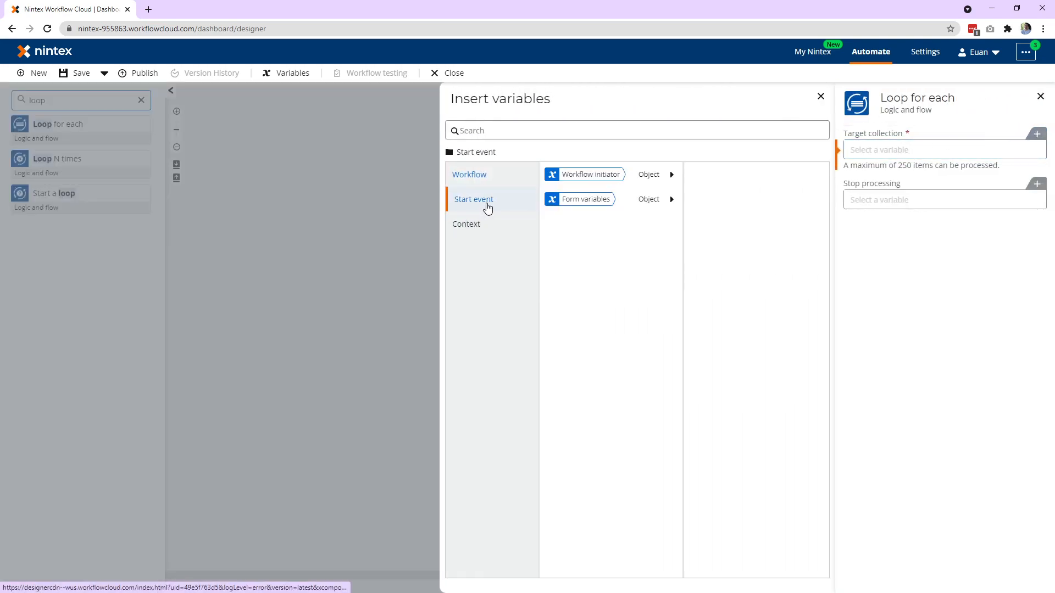
click(672, 199)
click(776, 178)
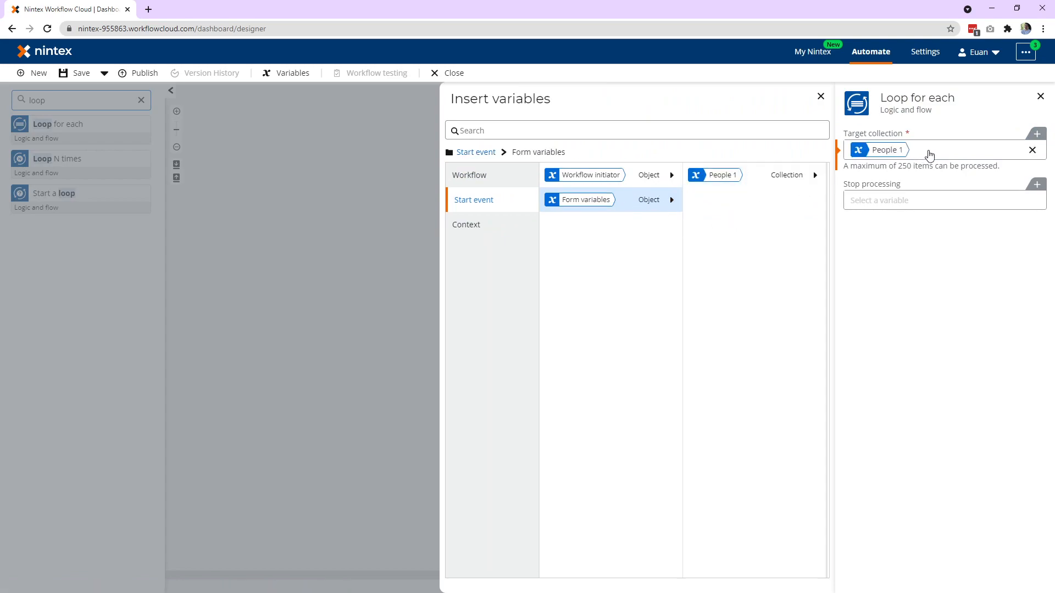
click(423, 226)
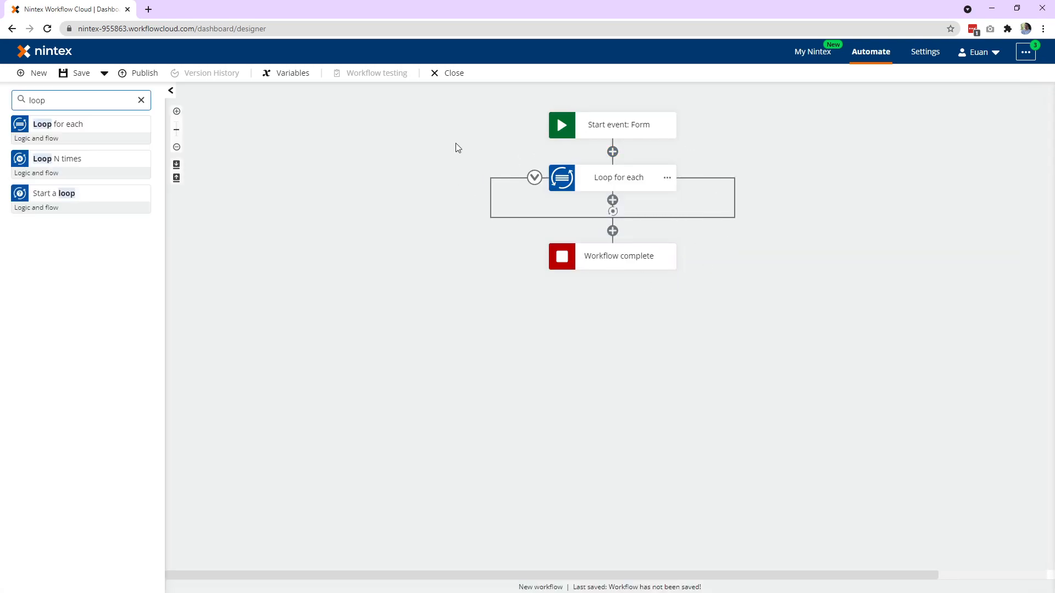
Find the SharePoint Online Create an item action and place it inside the Loop for each.
key(ctrl+a)
text(item)
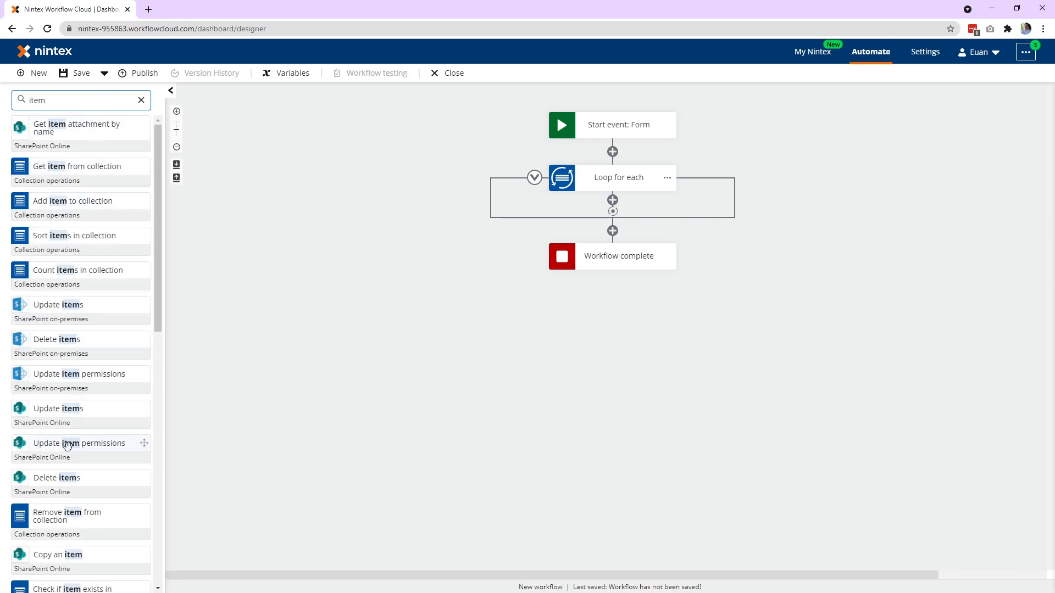
scroll(67, 444, down, 5)
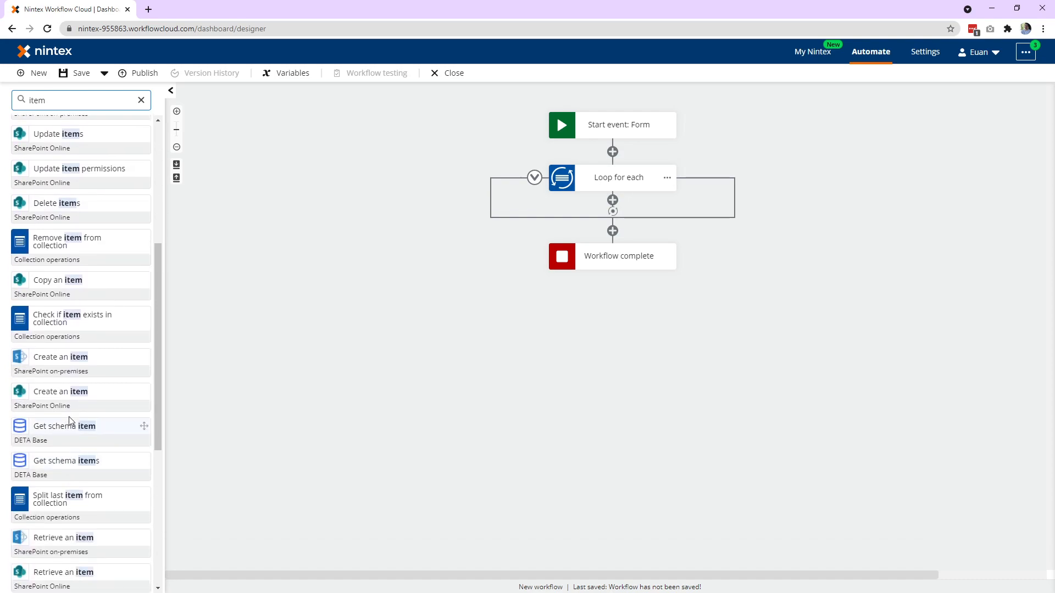
drag(58, 391, 595, 212)
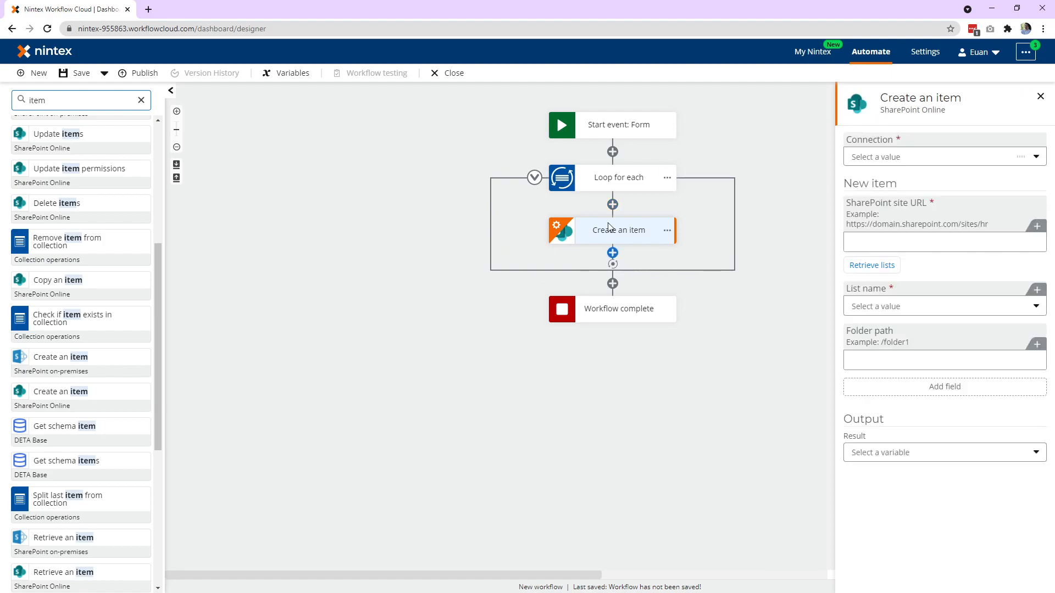
click(1037, 158)
click(961, 216)
click(909, 241)
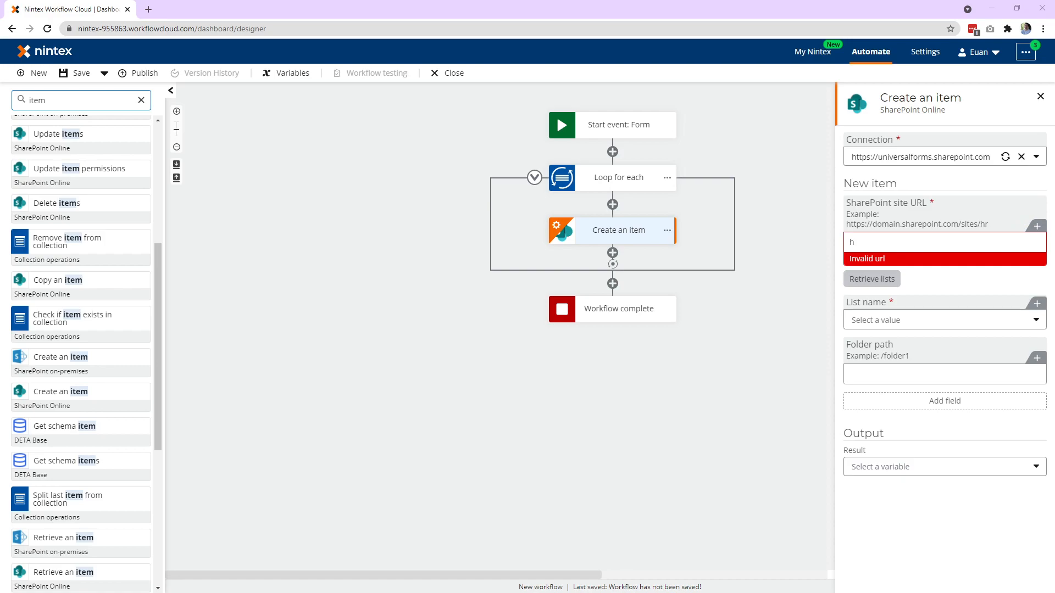
drag(873, 241, 827, 240)
text(https://universalforms.sharepoint.com/)
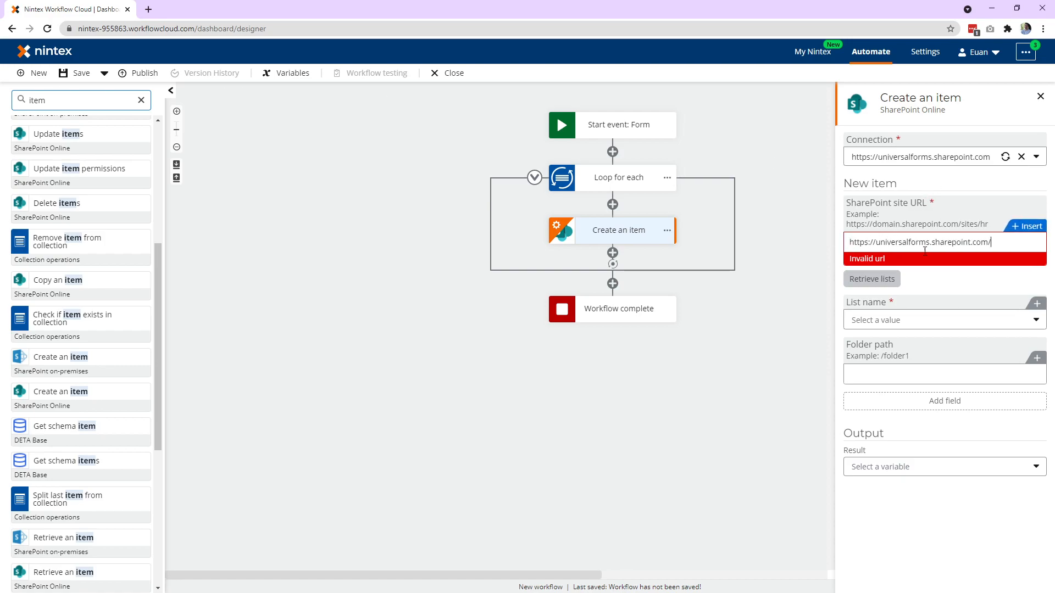
click(882, 271)
Select the Updating from NWC list for the new item and add its Person field to the action.
click(1020, 306)
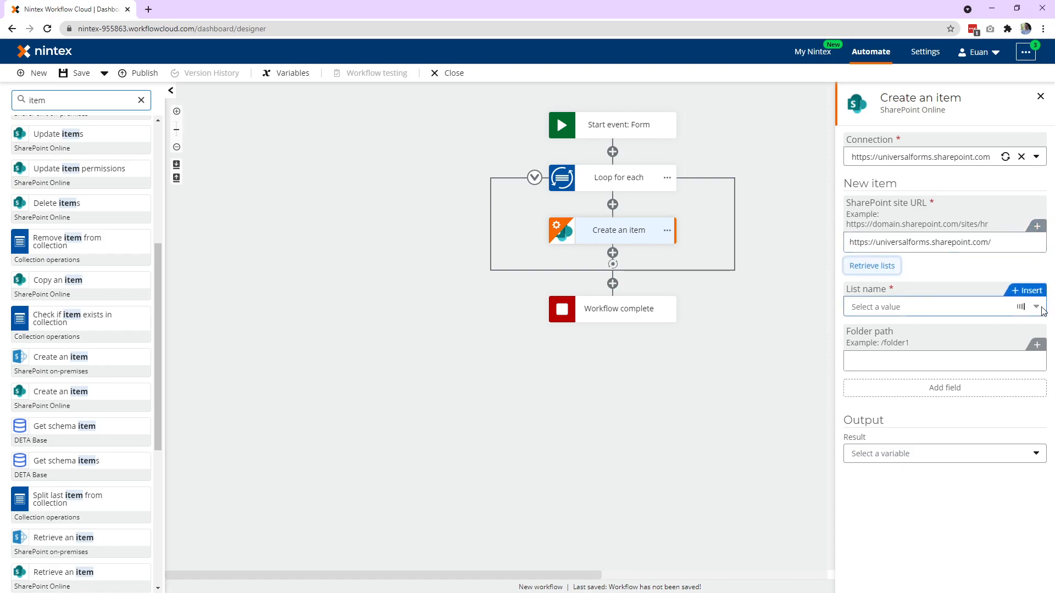
scroll(945, 391, down, 8)
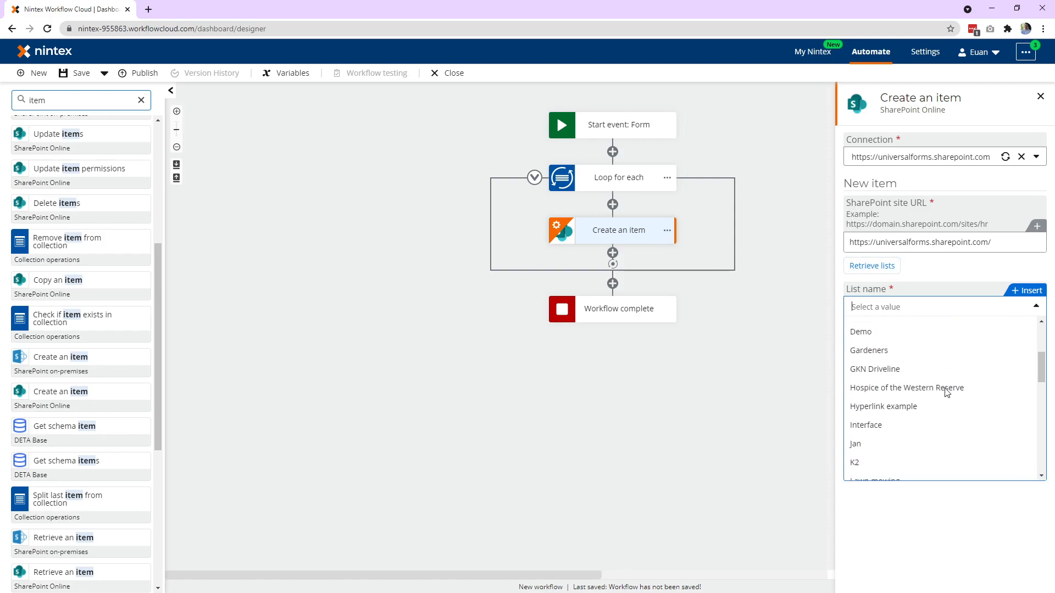
scroll(925, 396, down, 4)
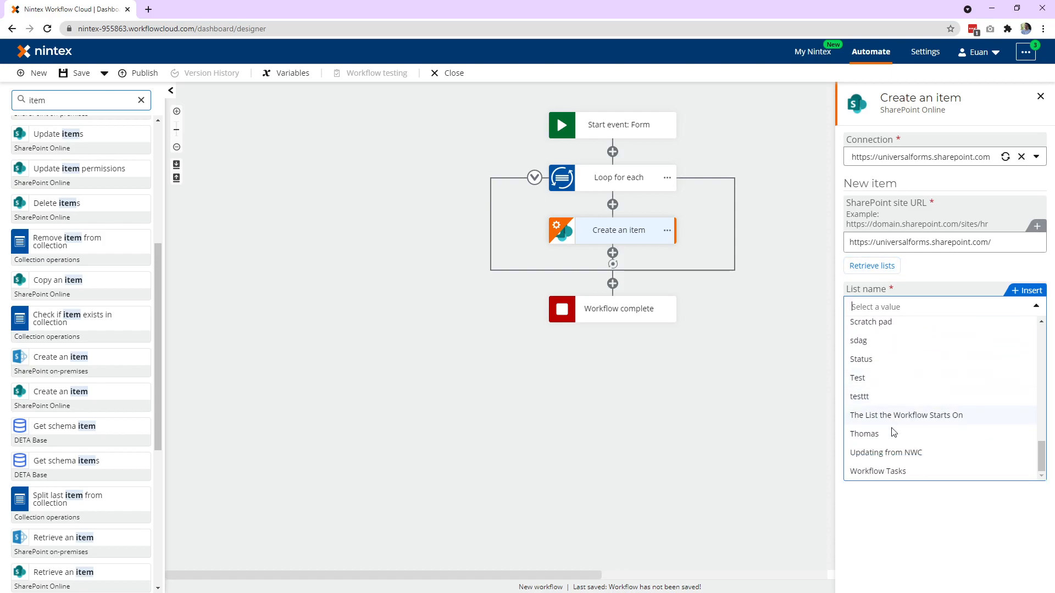
click(890, 454)
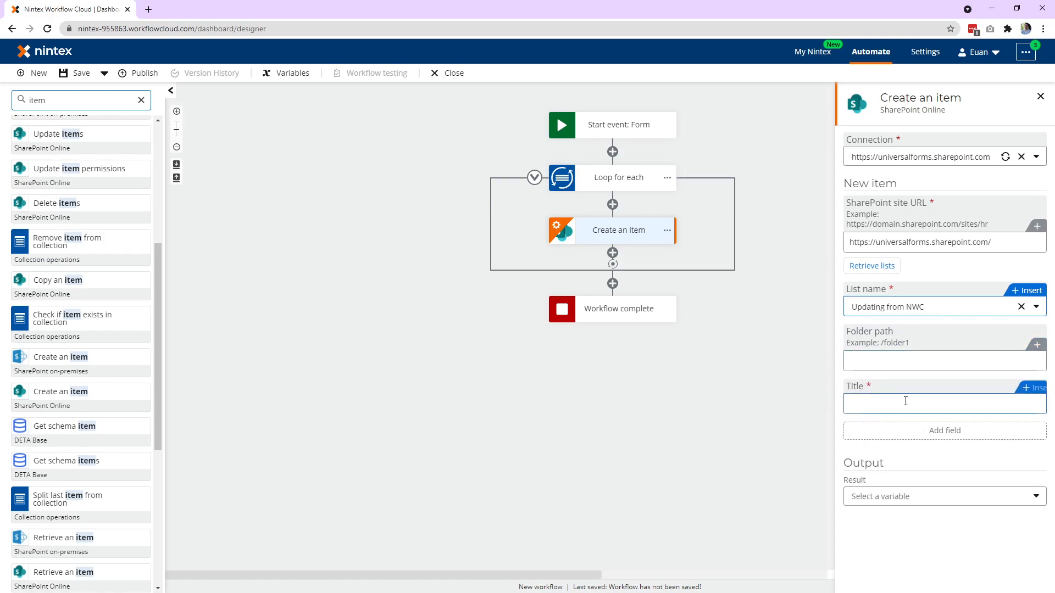
click(946, 431)
click(853, 451)
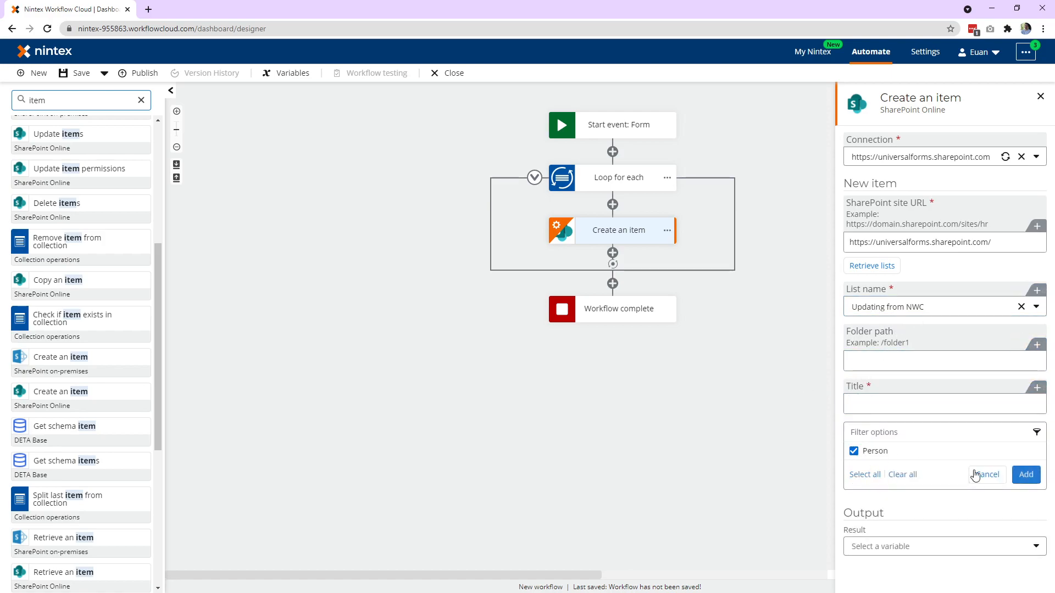
click(1026, 474)
Fill the new item's Title with the Full name variable of the loop's current item.
click(908, 407)
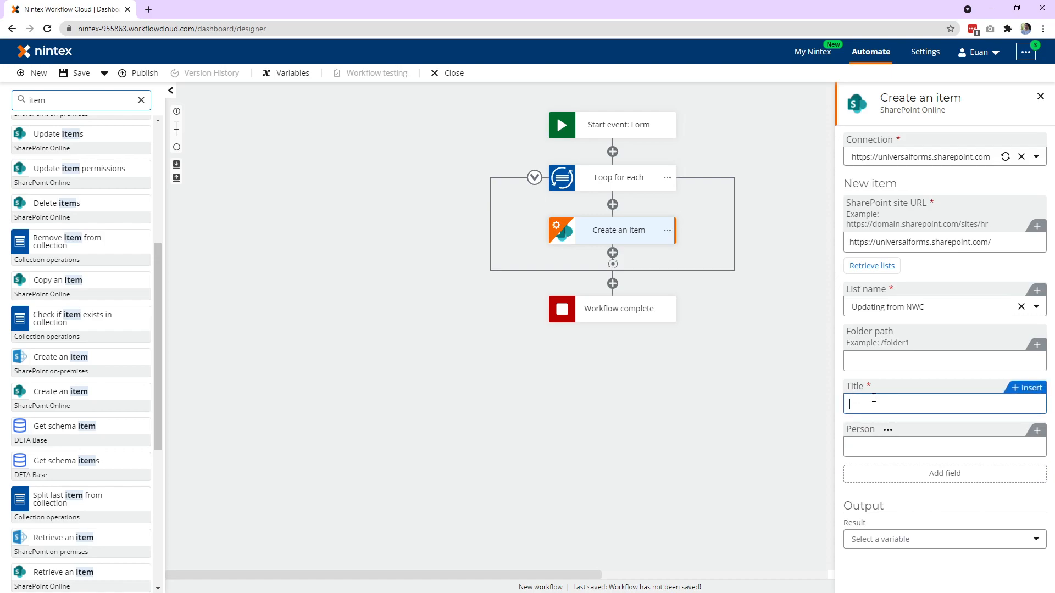
click(1032, 389)
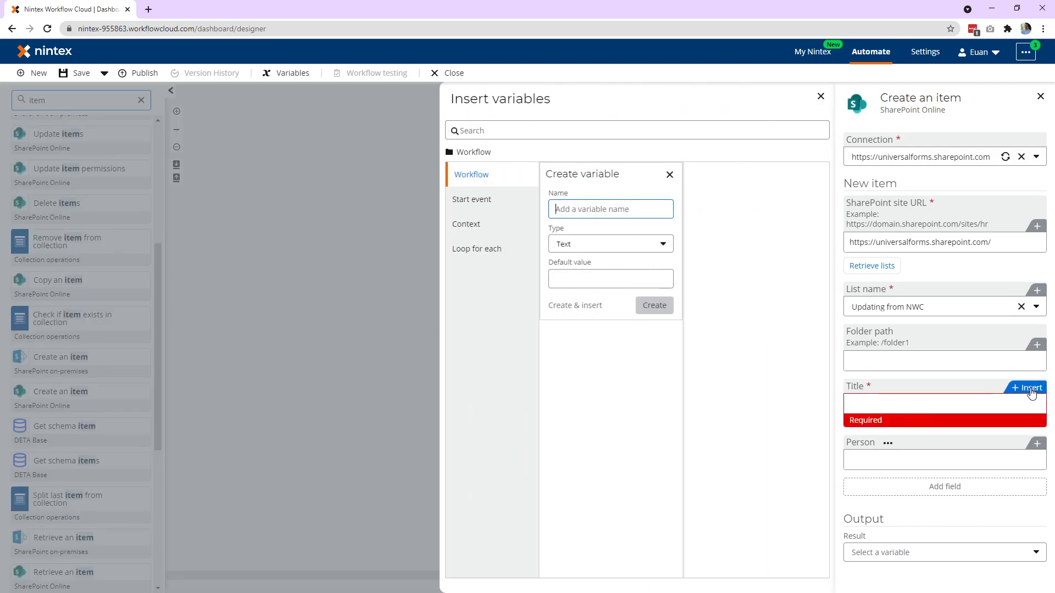
click(480, 253)
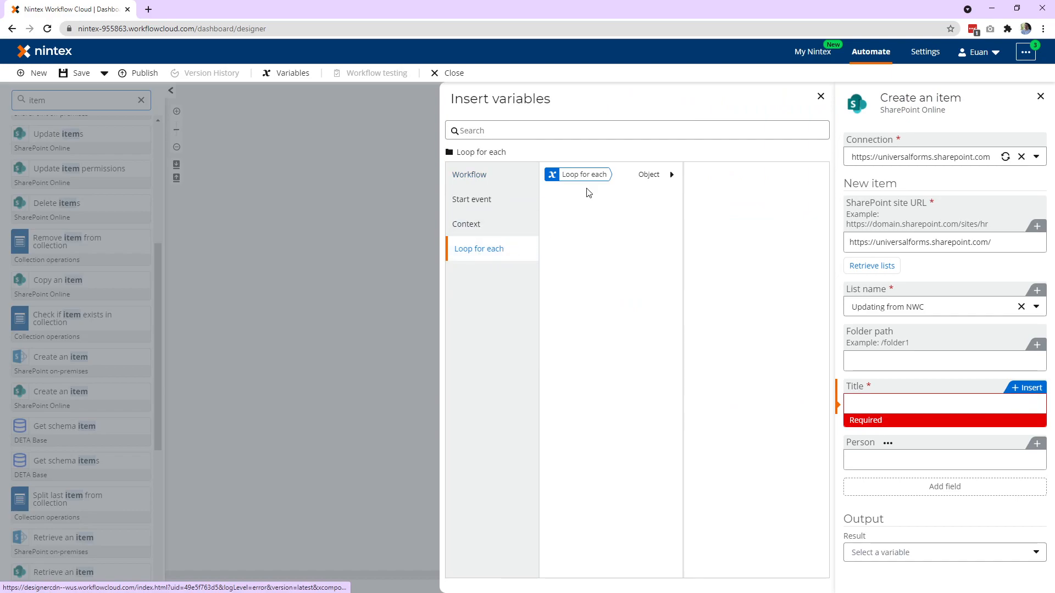
click(672, 175)
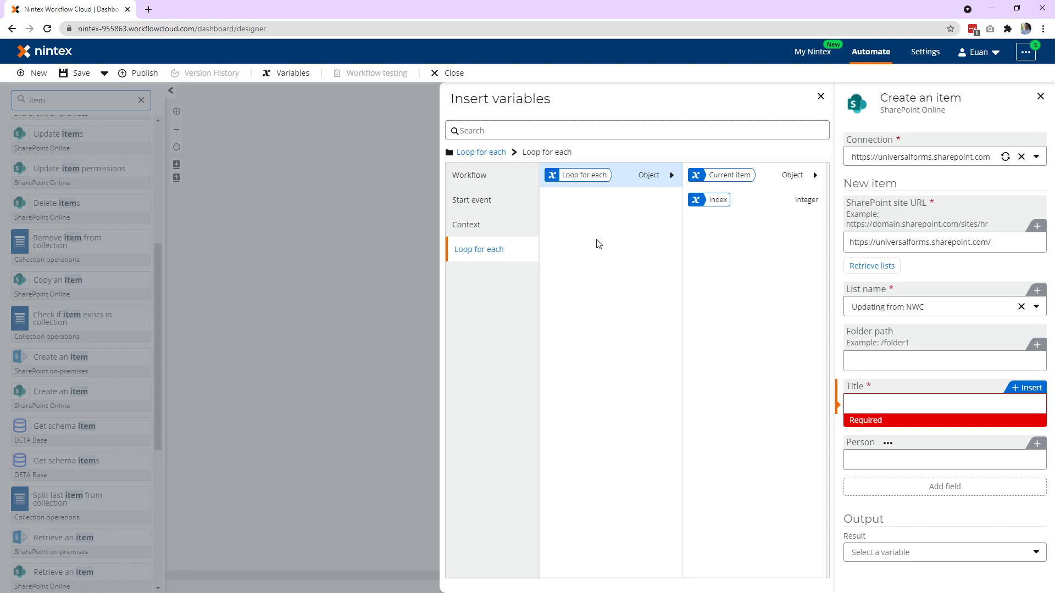
click(814, 175)
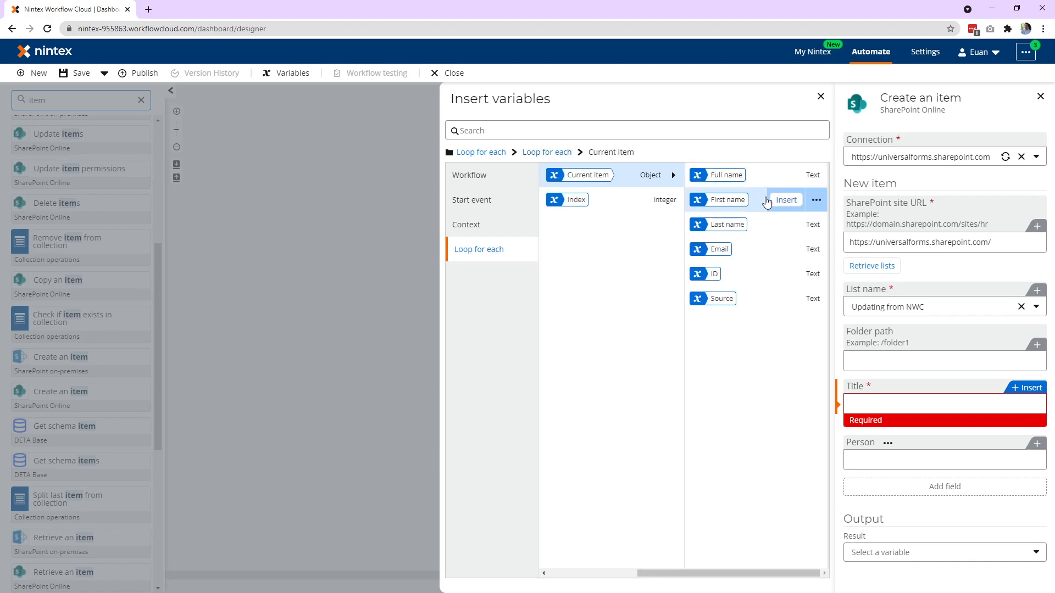
click(785, 176)
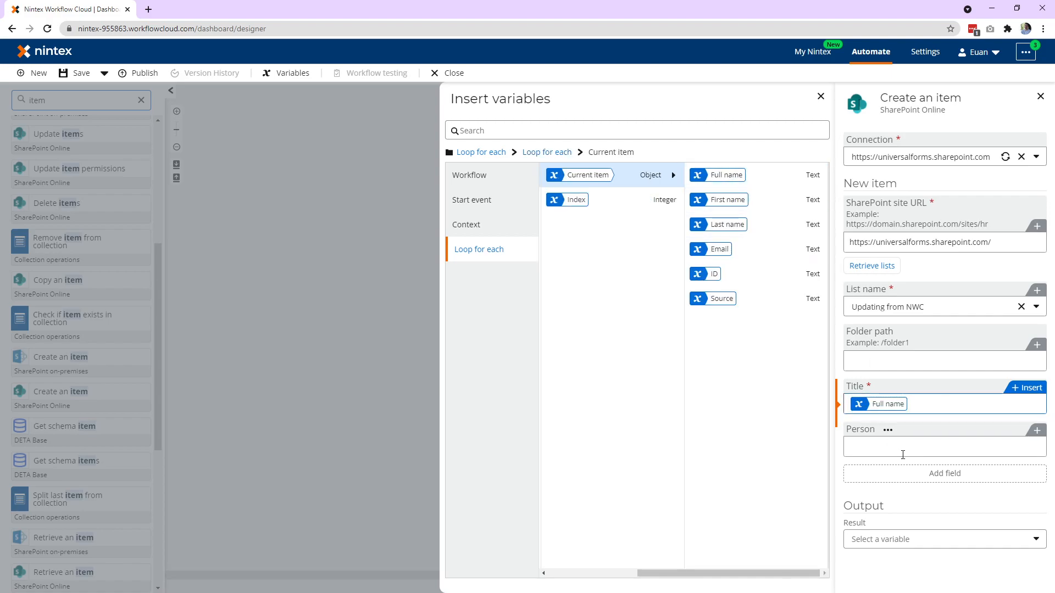
Fill the new item's Person field with the Email variable of the loop's current item and close the action's settings.
click(893, 441)
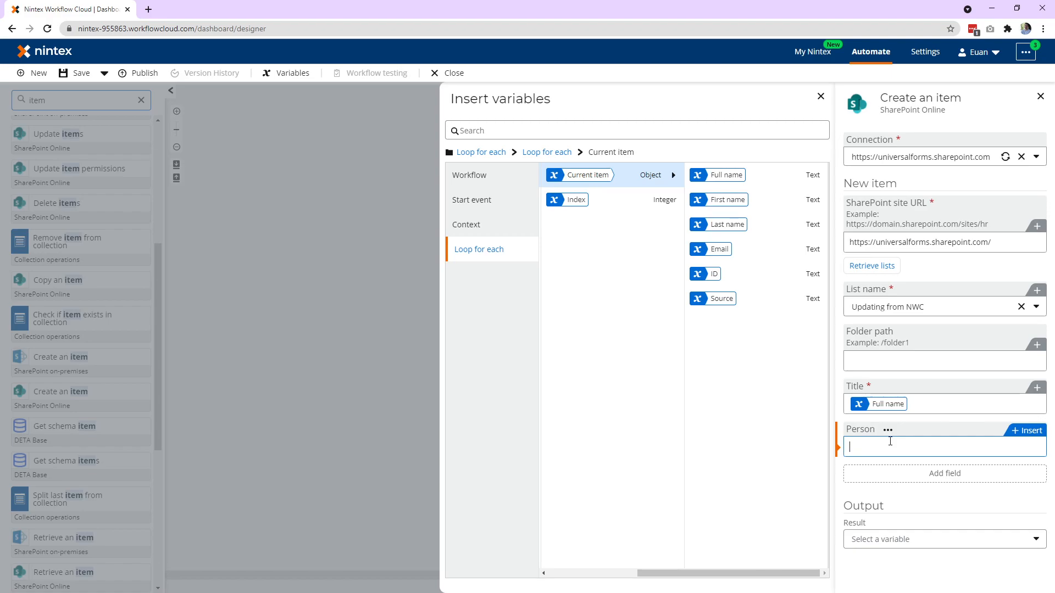
click(790, 250)
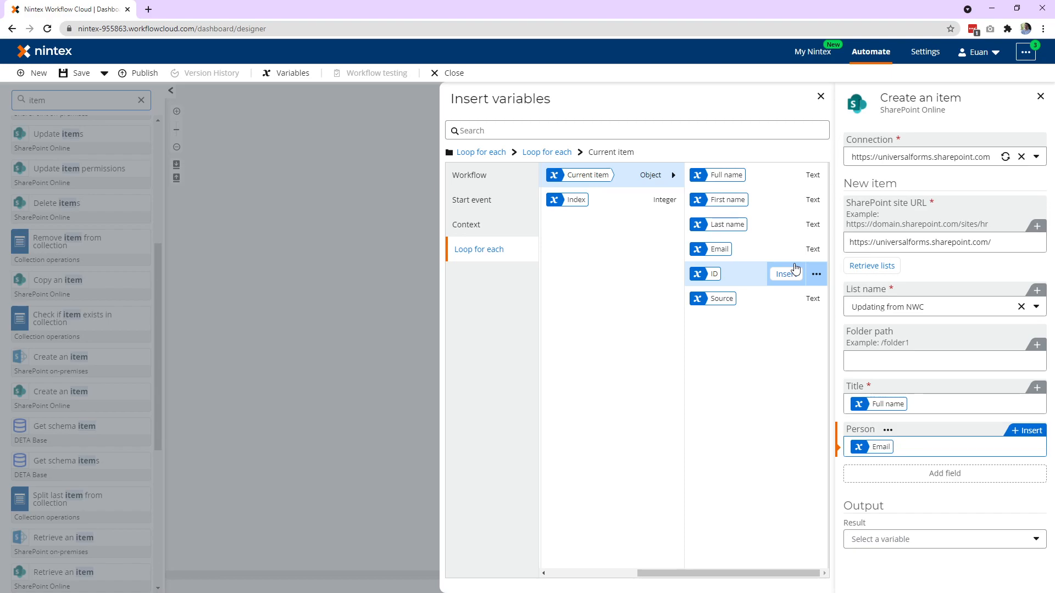
click(317, 360)
Publish the workflow for Production under the name "Using People data into SharePoint".
click(145, 73)
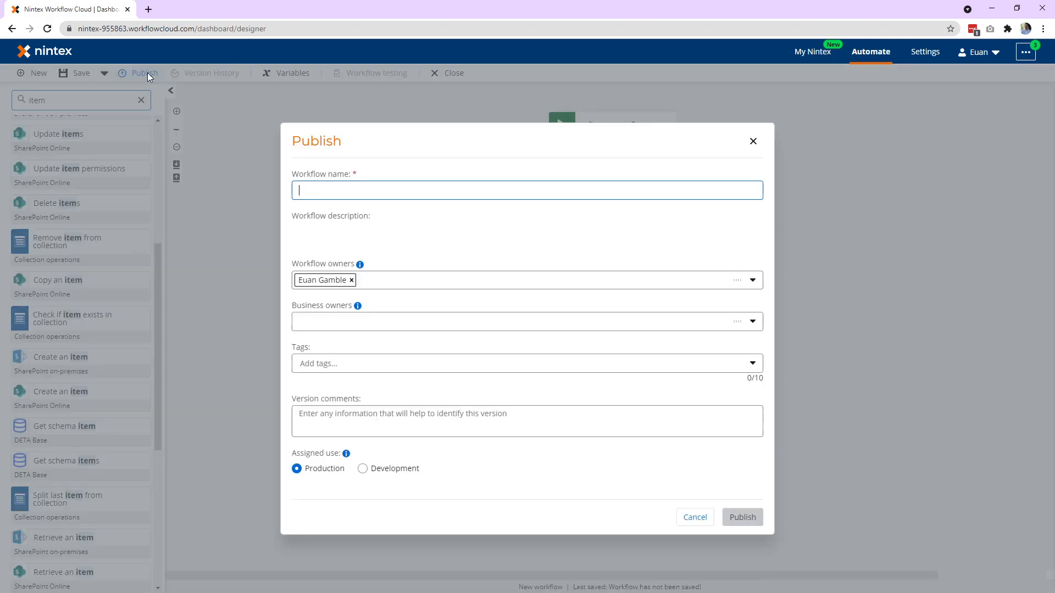
text(Usin)
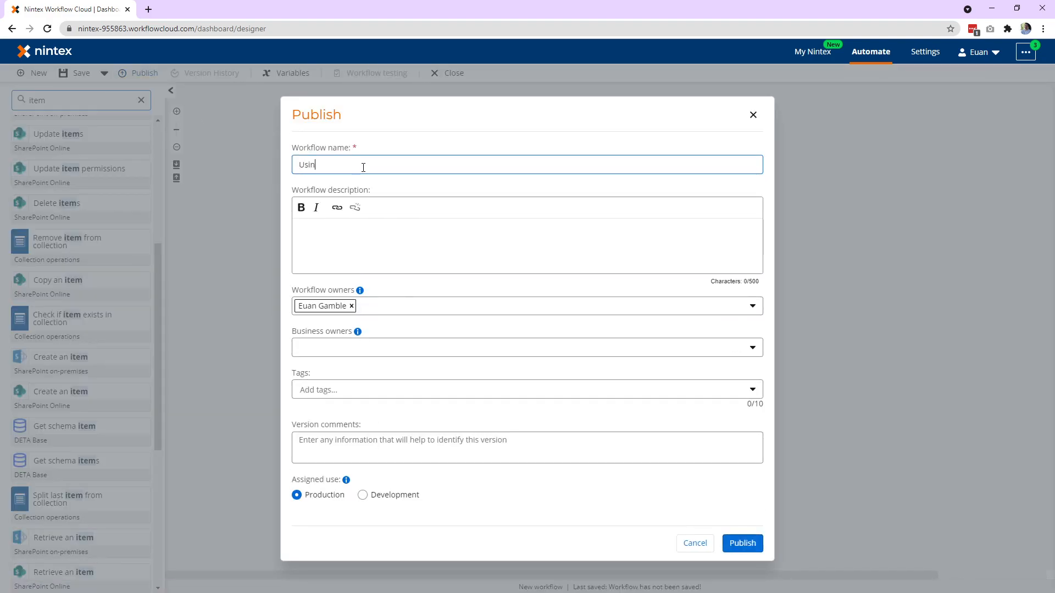
text(g People data into SharePoint)
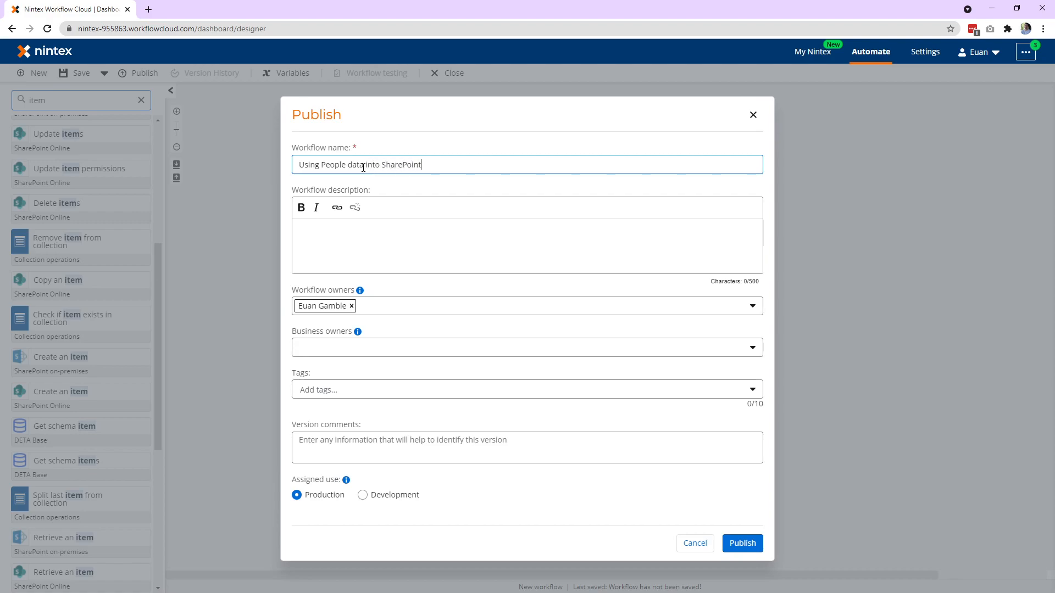
click(747, 544)
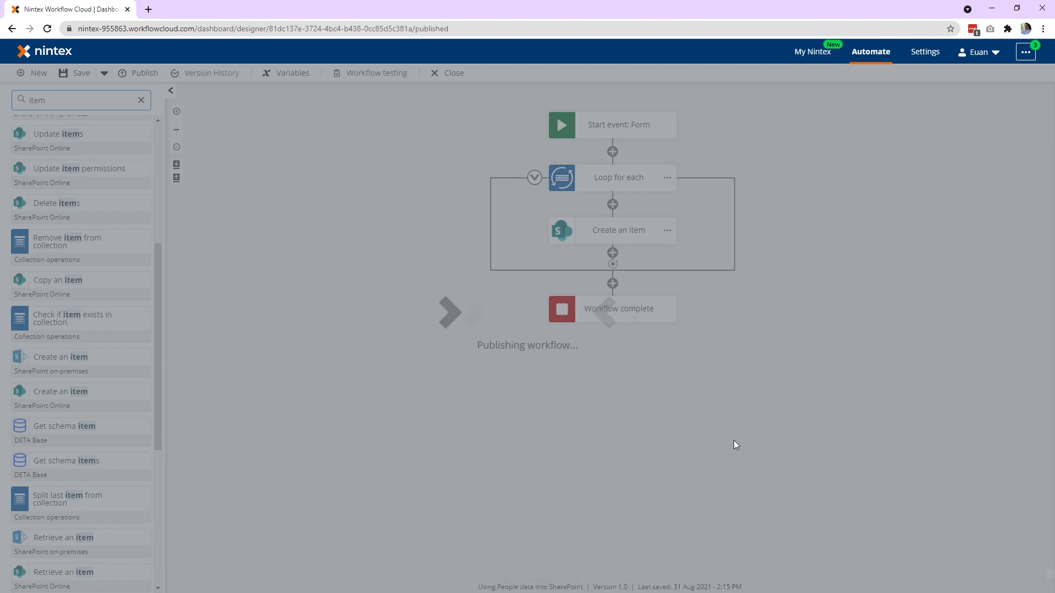
Open the published workflow's form and sign in with the existing account, viewing the Updating from NWC SharePoint list meanwhile.
click(738, 358)
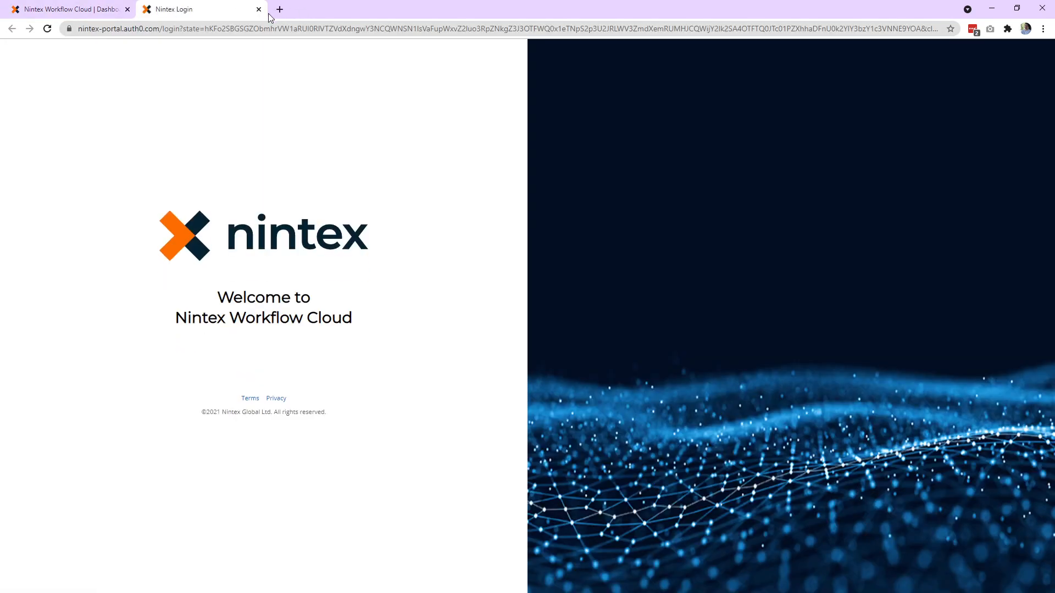
click(294, 404)
drag(0, 44, 819, 52)
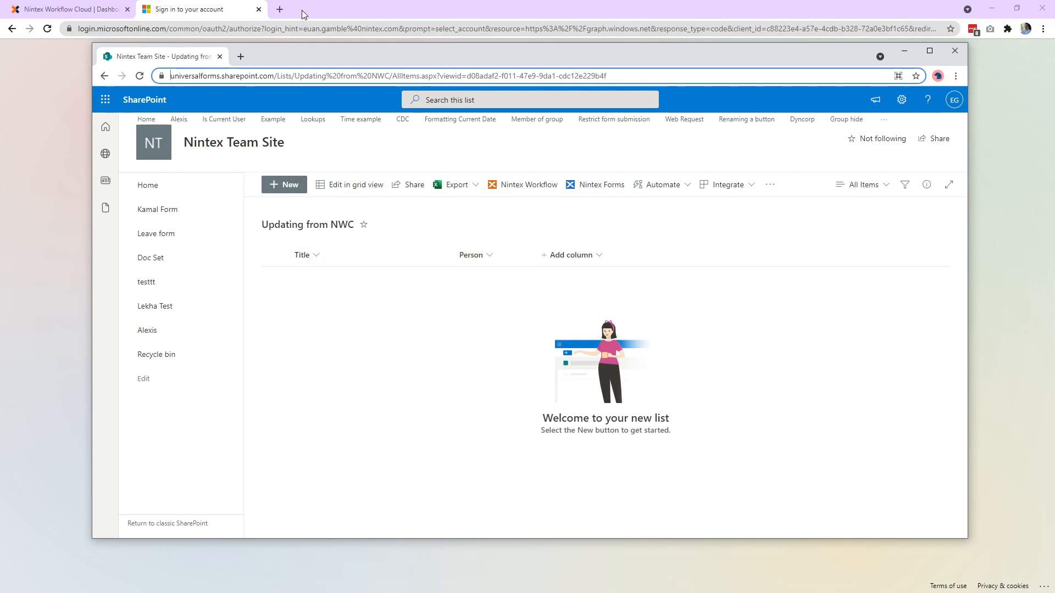
drag(305, 57, 0, 53)
click(536, 322)
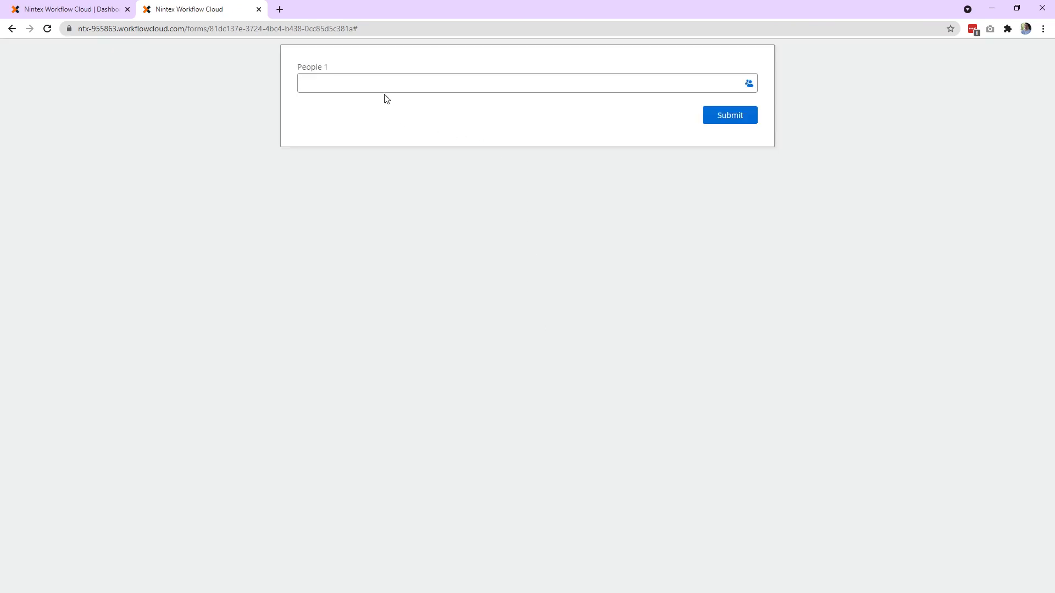
Look up a person in the form's People 1 field and select the matching entry.
click(386, 90)
text(e)
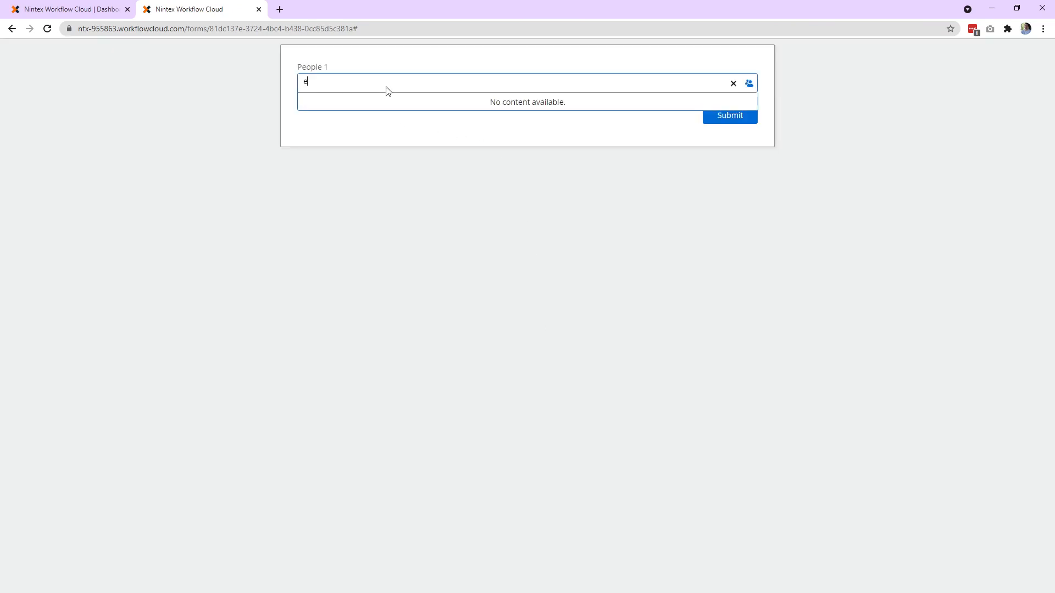
click(388, 104)
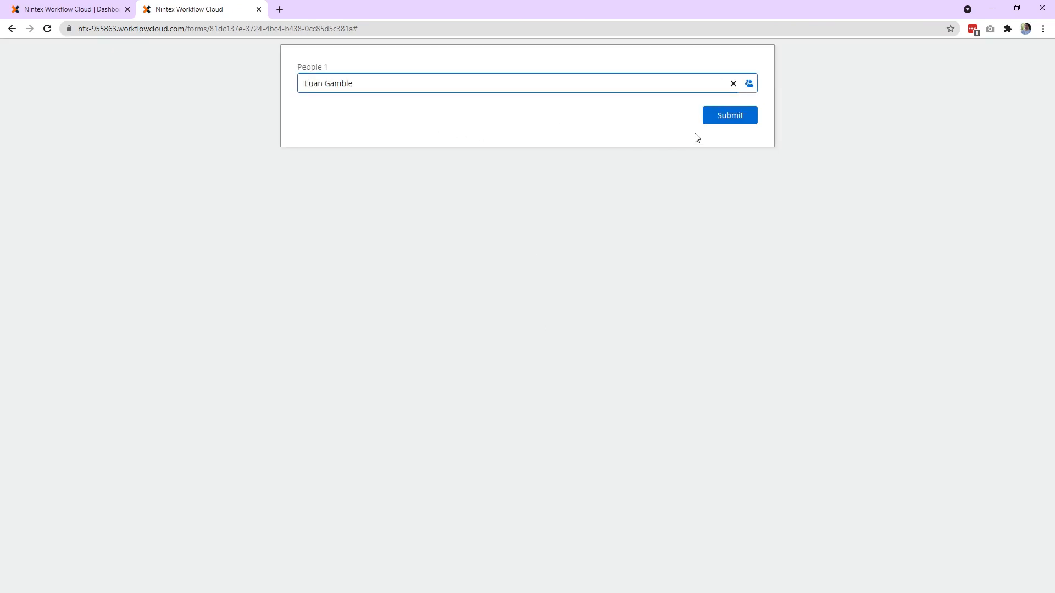
Submit the form with the selected person and open the workflow instances overview in the Nintex dashboard.
click(723, 119)
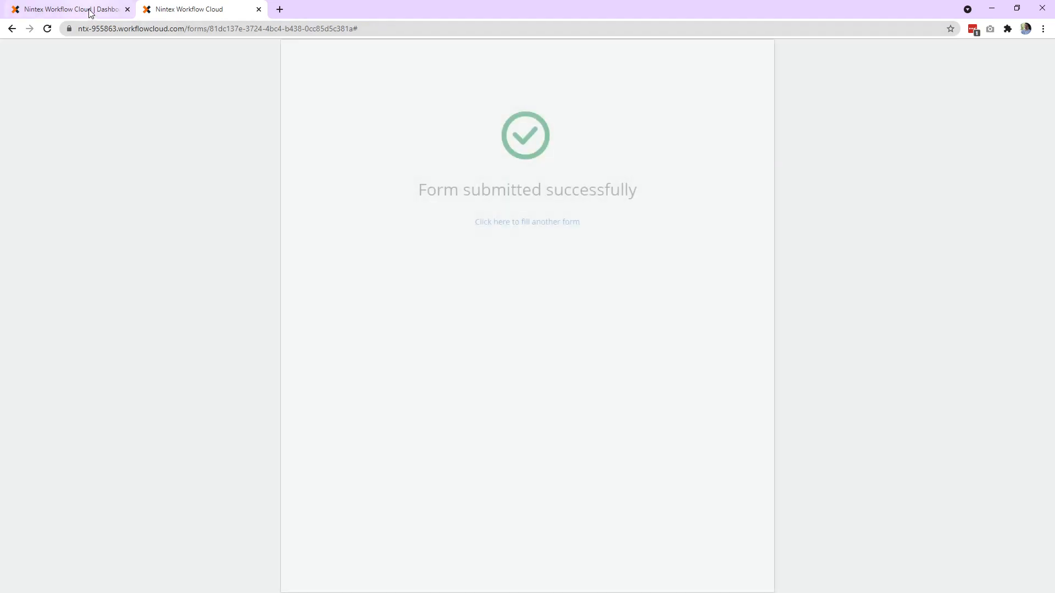
click(90, 10)
click(726, 406)
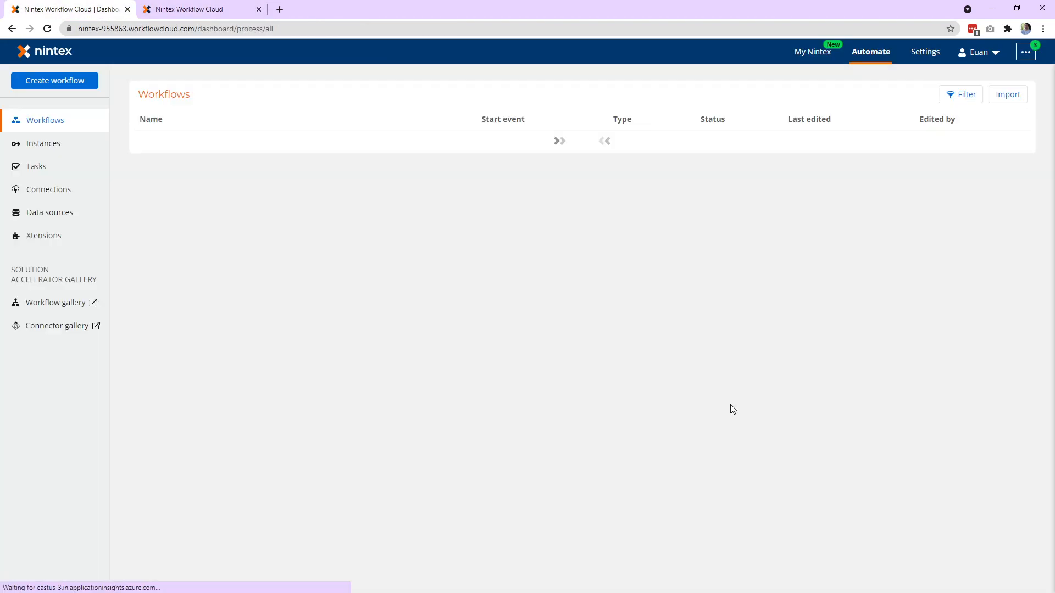
click(56, 146)
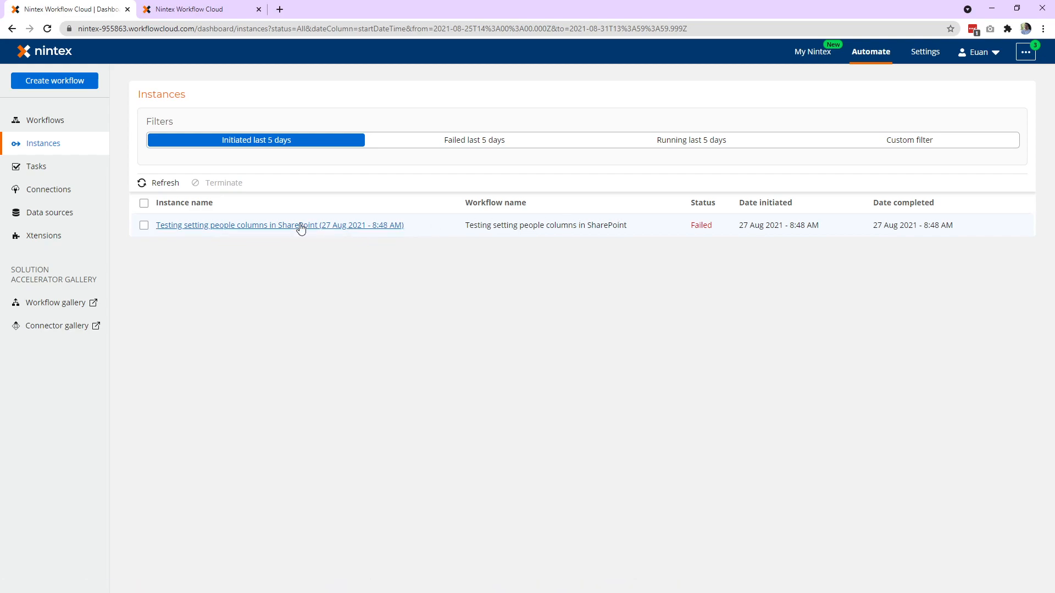
Refresh the instances list repeatedly to find the new run of the Using People data into SharePoint workflow.
click(161, 183)
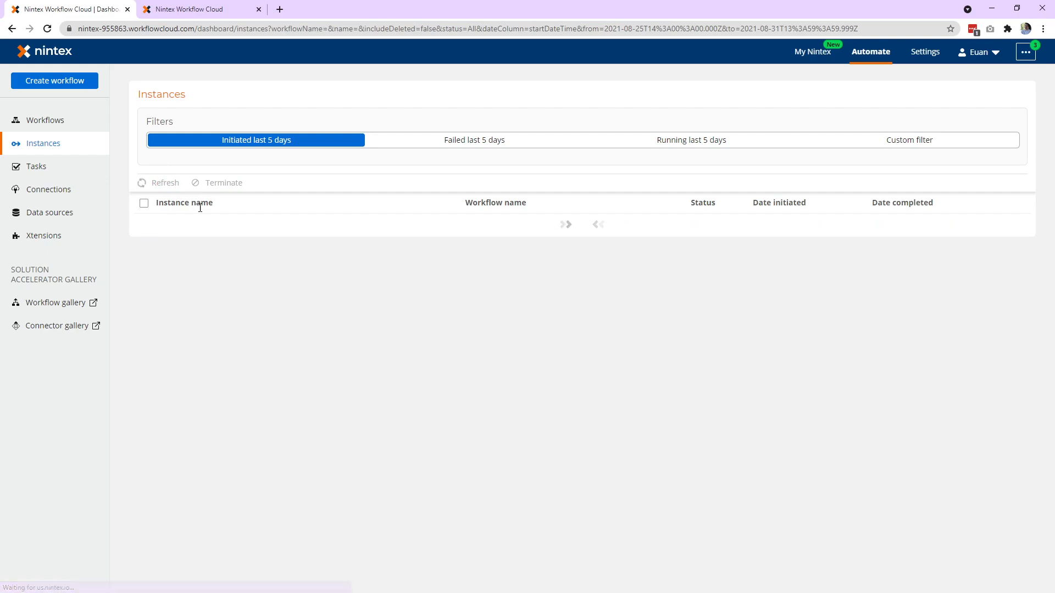
click(159, 183)
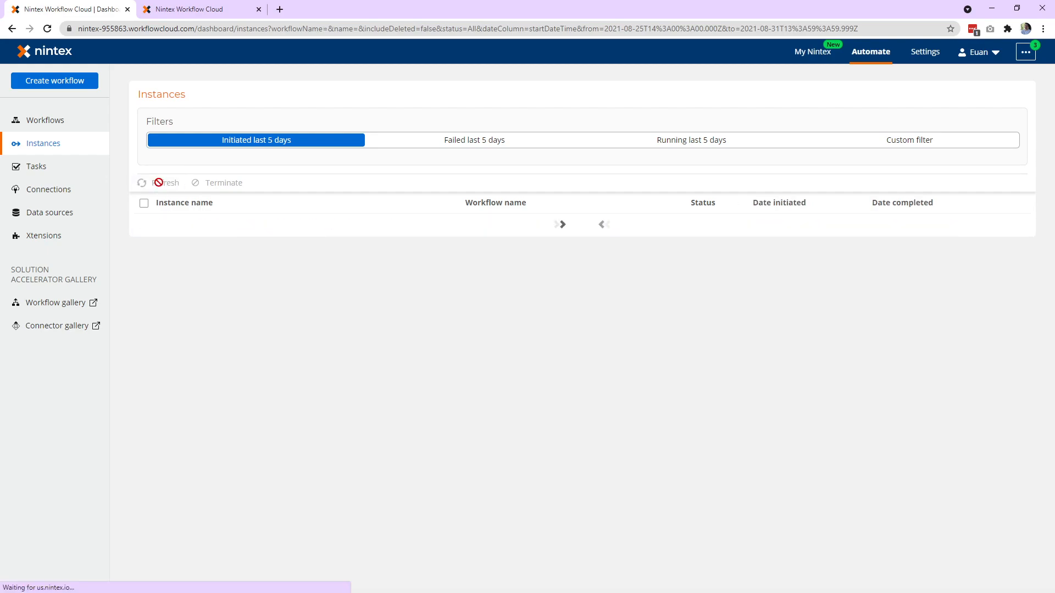
click(160, 185)
click(160, 184)
click(159, 186)
click(159, 187)
click(160, 187)
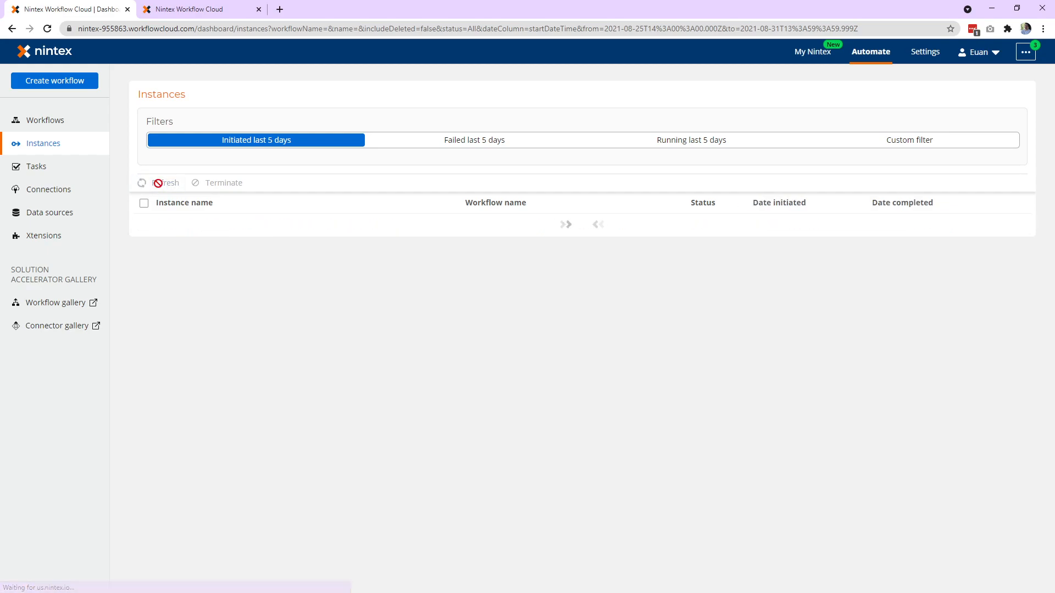
click(159, 187)
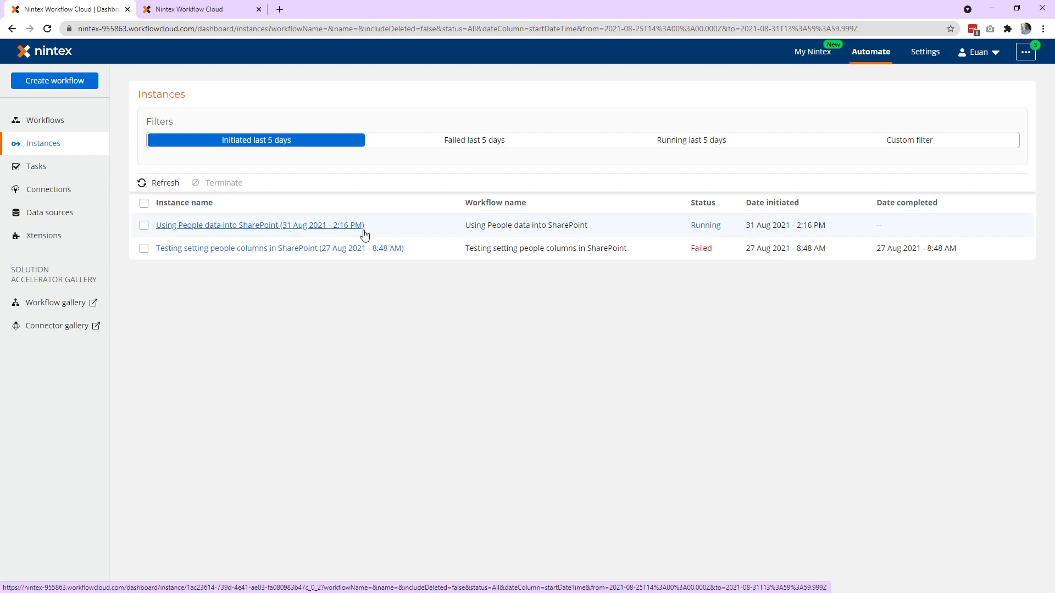
Open the Using People data into SharePoint instance and examine its Create an item (Waiting) activity.
click(326, 228)
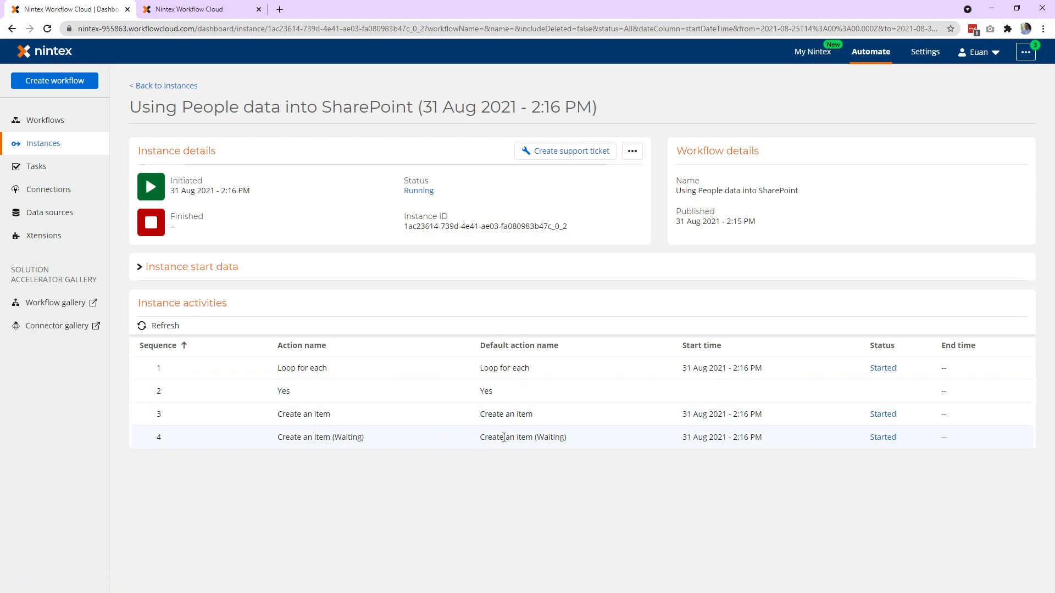
drag(284, 440, 592, 452)
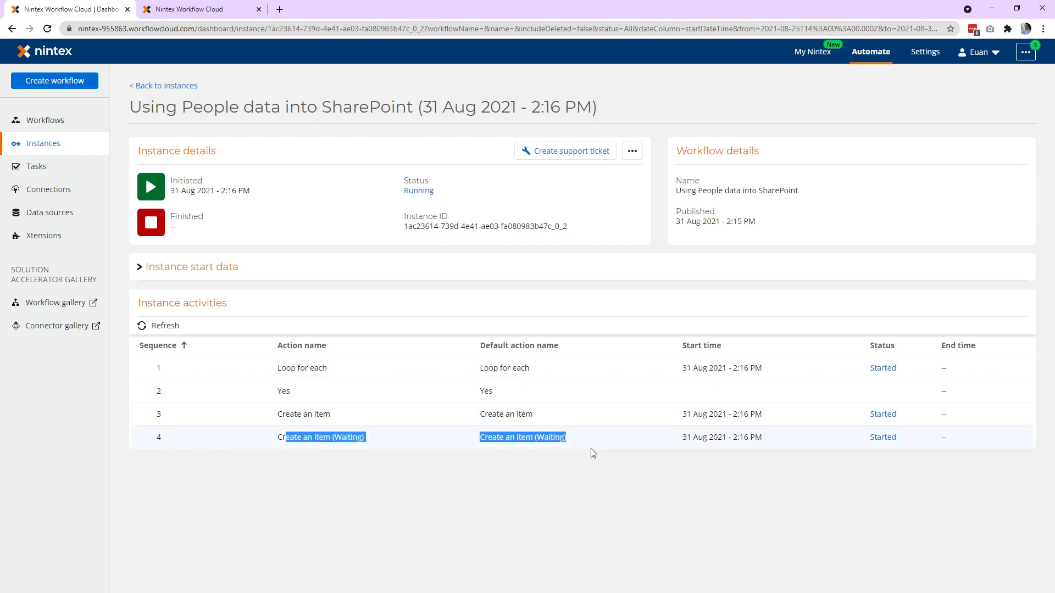
click(530, 458)
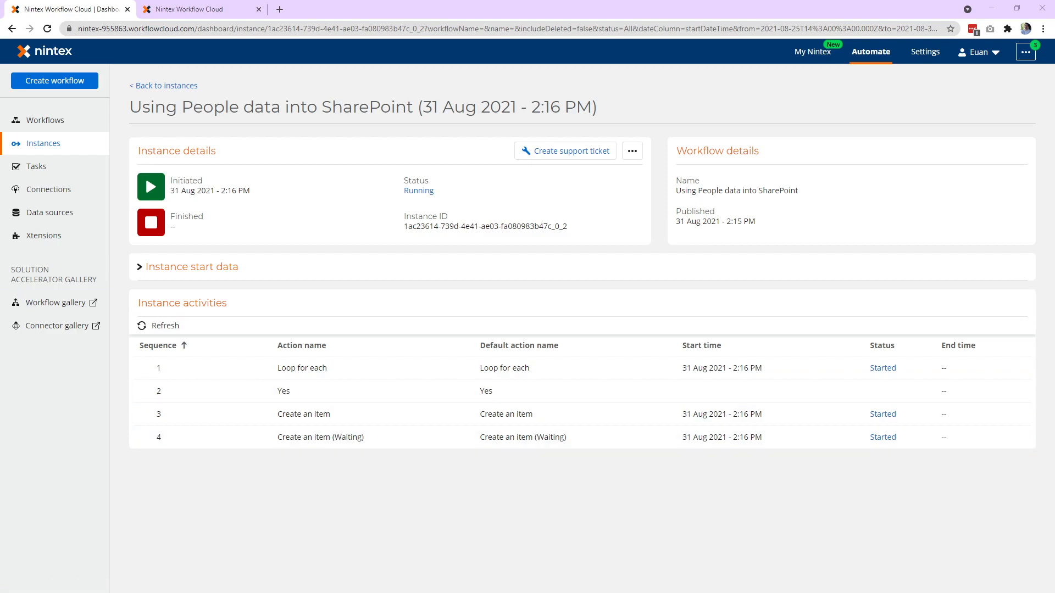
Switch to the Updating from NWC SharePoint list and reload it to check for the new item.
drag(0, 100, 757, 93)
drag(144, 78, 608, 292)
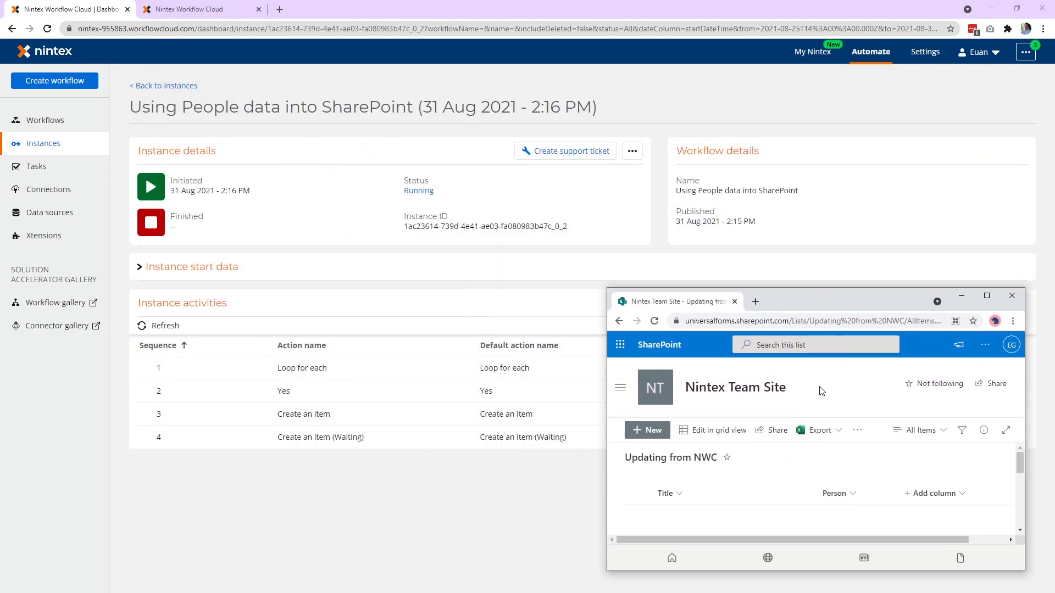
key(F5)
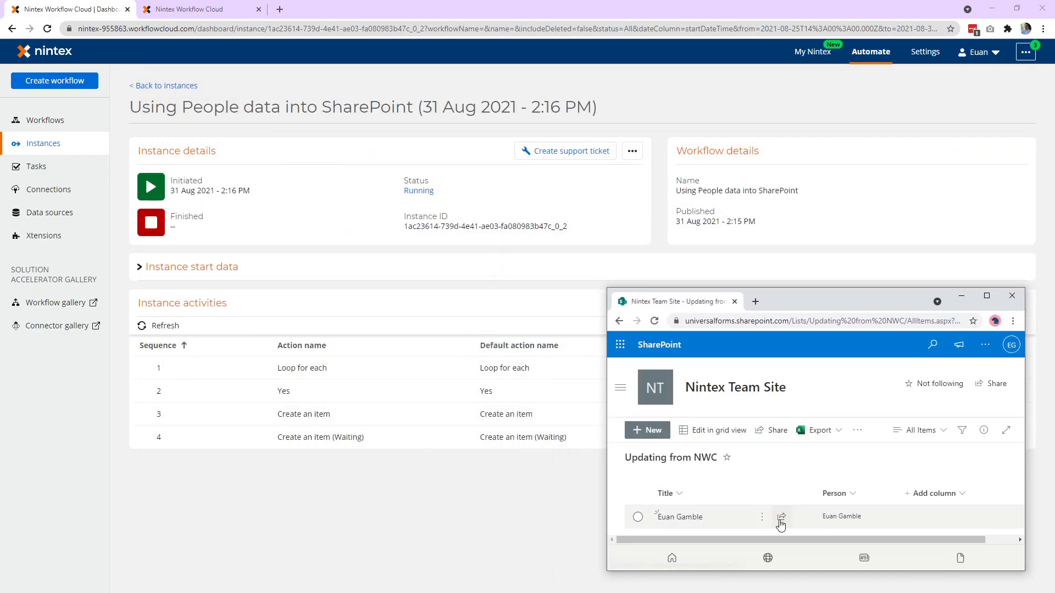
Return to the Nintex instance details, refresh the instance activities and check the Create an item action.
click(506, 502)
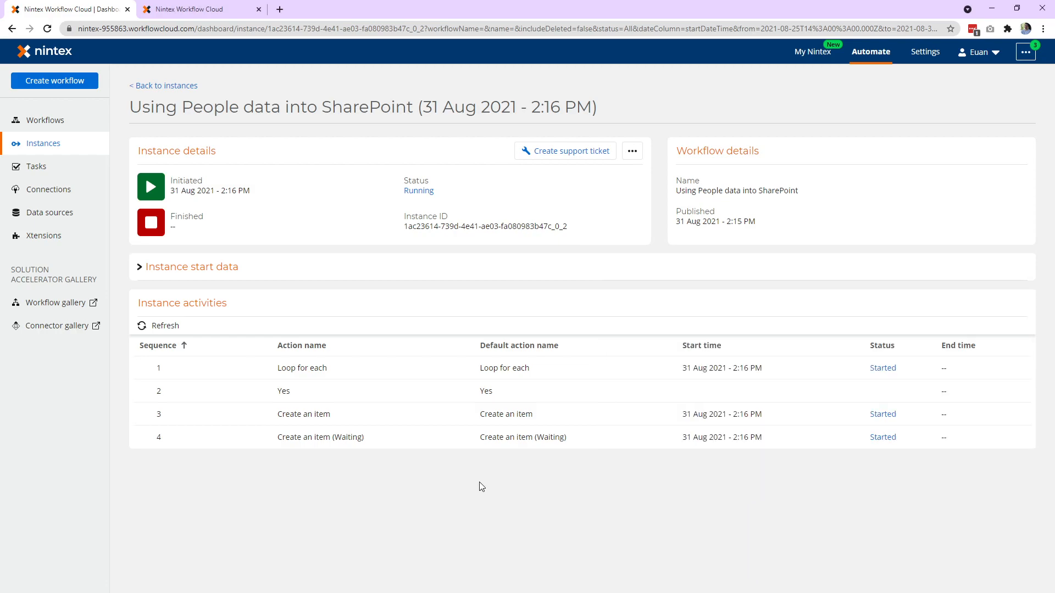
click(159, 326)
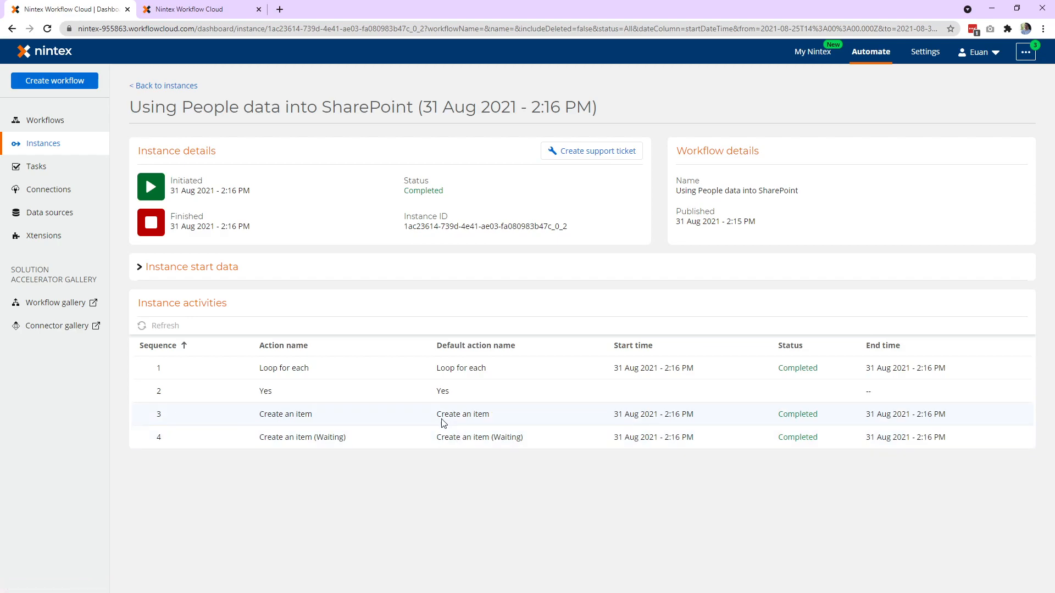
drag(258, 415, 928, 414)
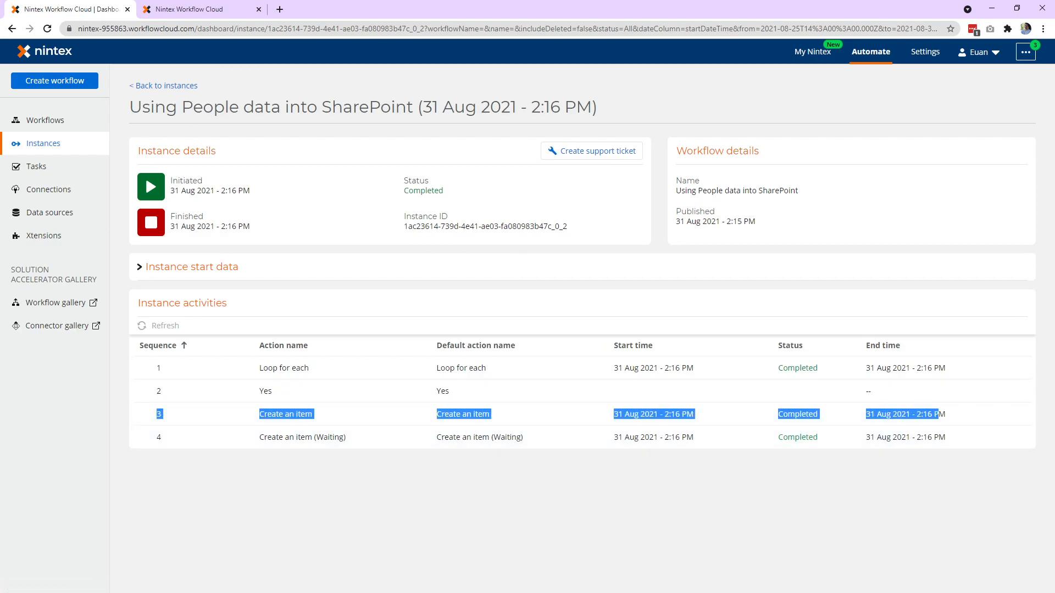
Maximize the Updating from NWC SharePoint list, view the new item's Person profile card, and open the item's form with its comments.
key(alt+Tab)
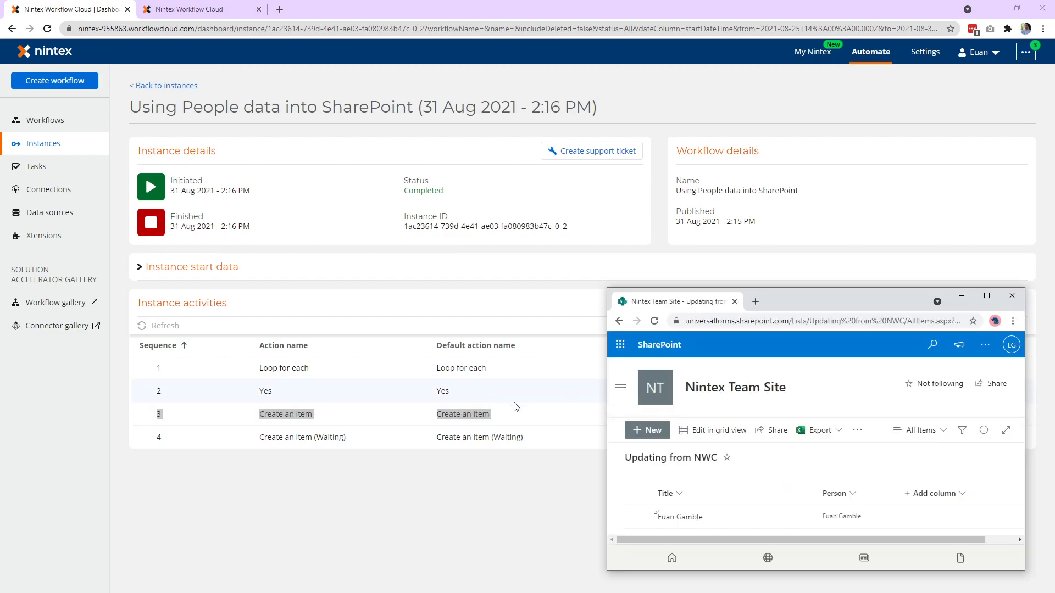
double_click(796, 302)
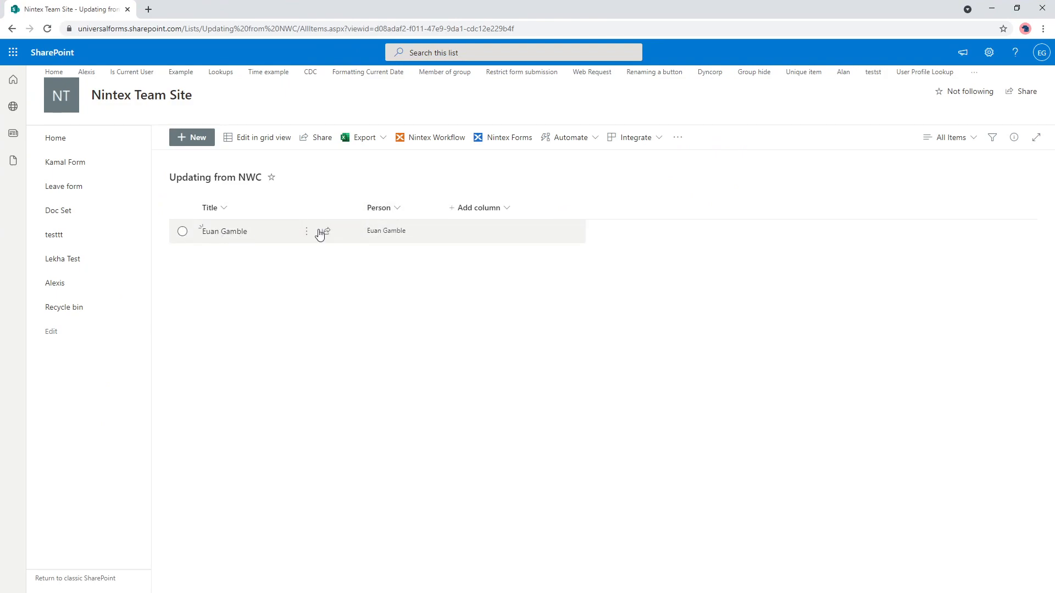
click(389, 231)
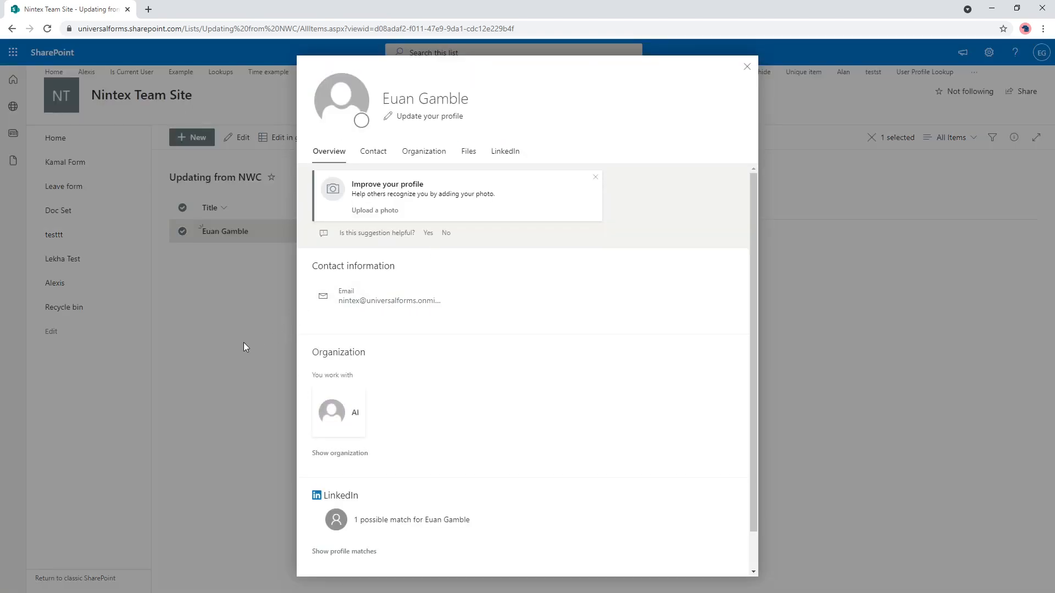
click(249, 395)
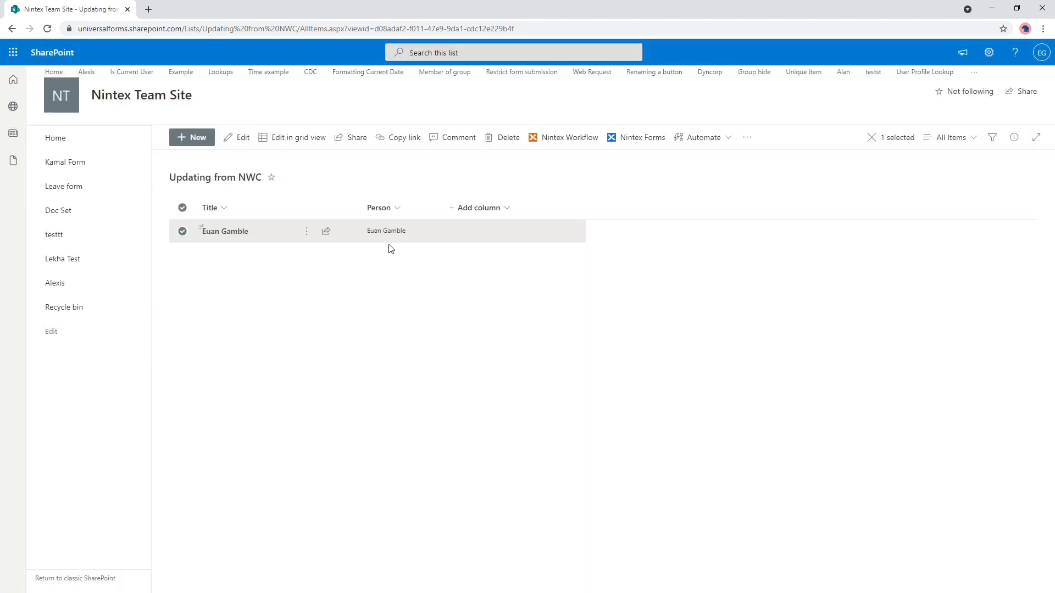
click(307, 231)
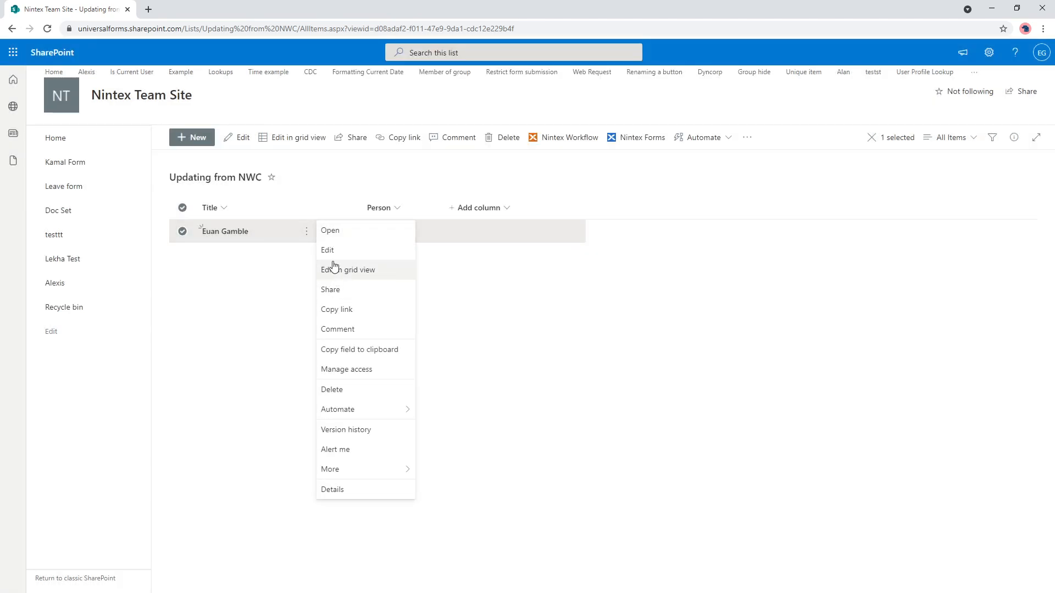
click(341, 327)
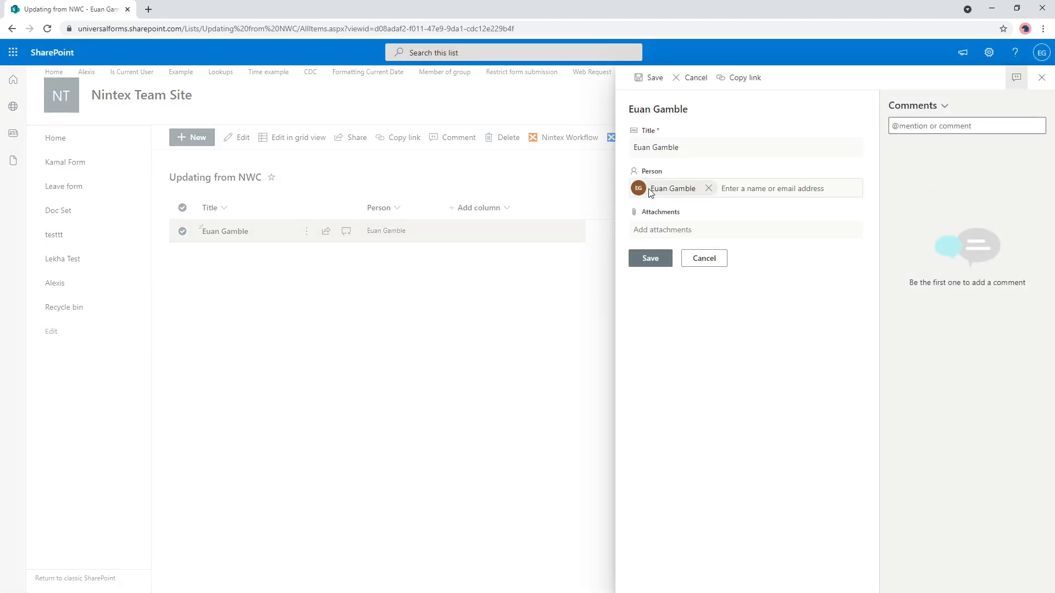